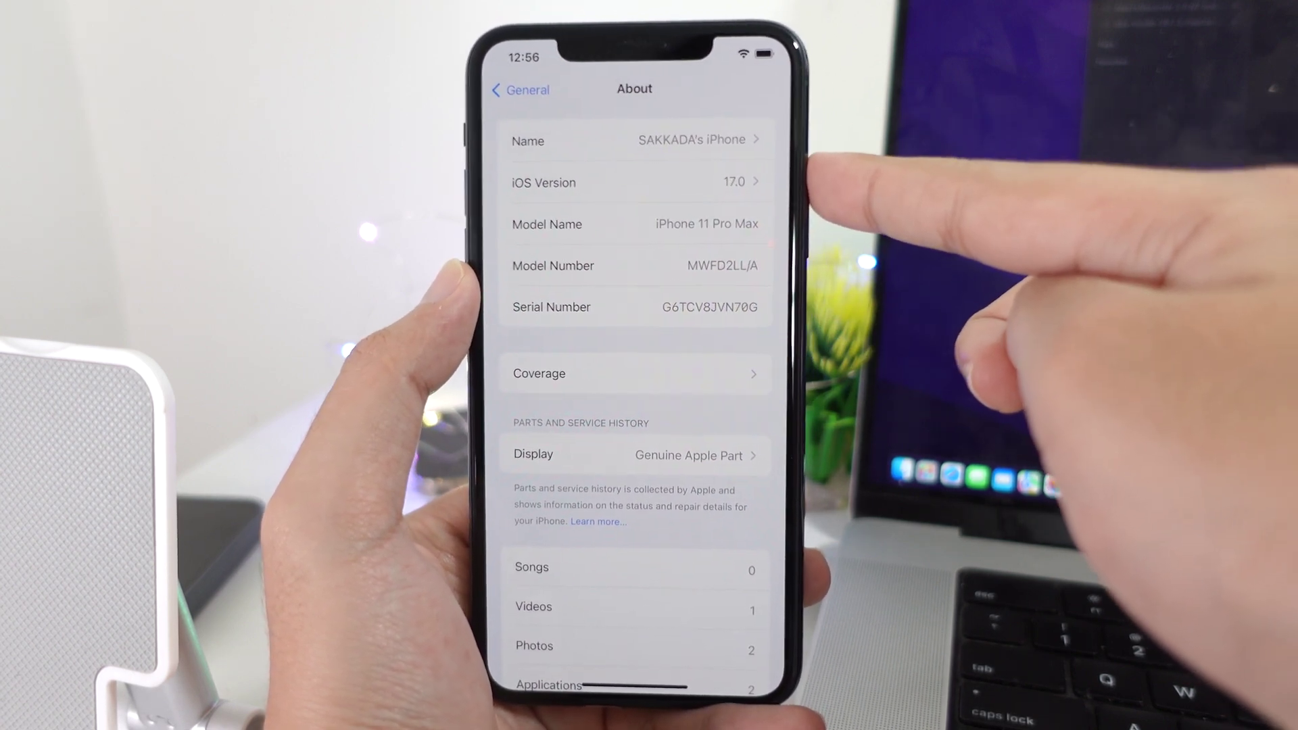
- Having seen iOS 17.0 in Settings > General > About, swipe up to the home screen
drag(602, 680, 642, 406)
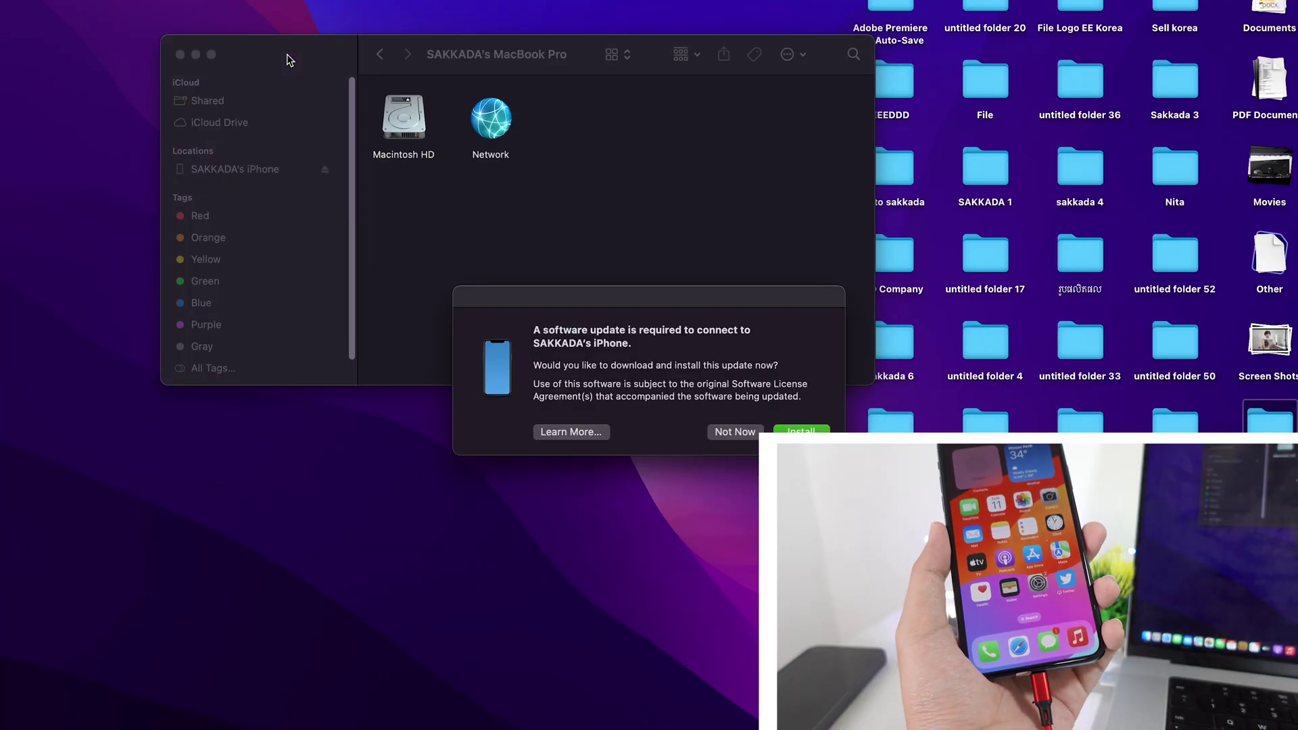
- Decline the update prompt and run Back Up Now for the iPhone to this Mac
click(730, 433)
drag(293, 50, 314, 44)
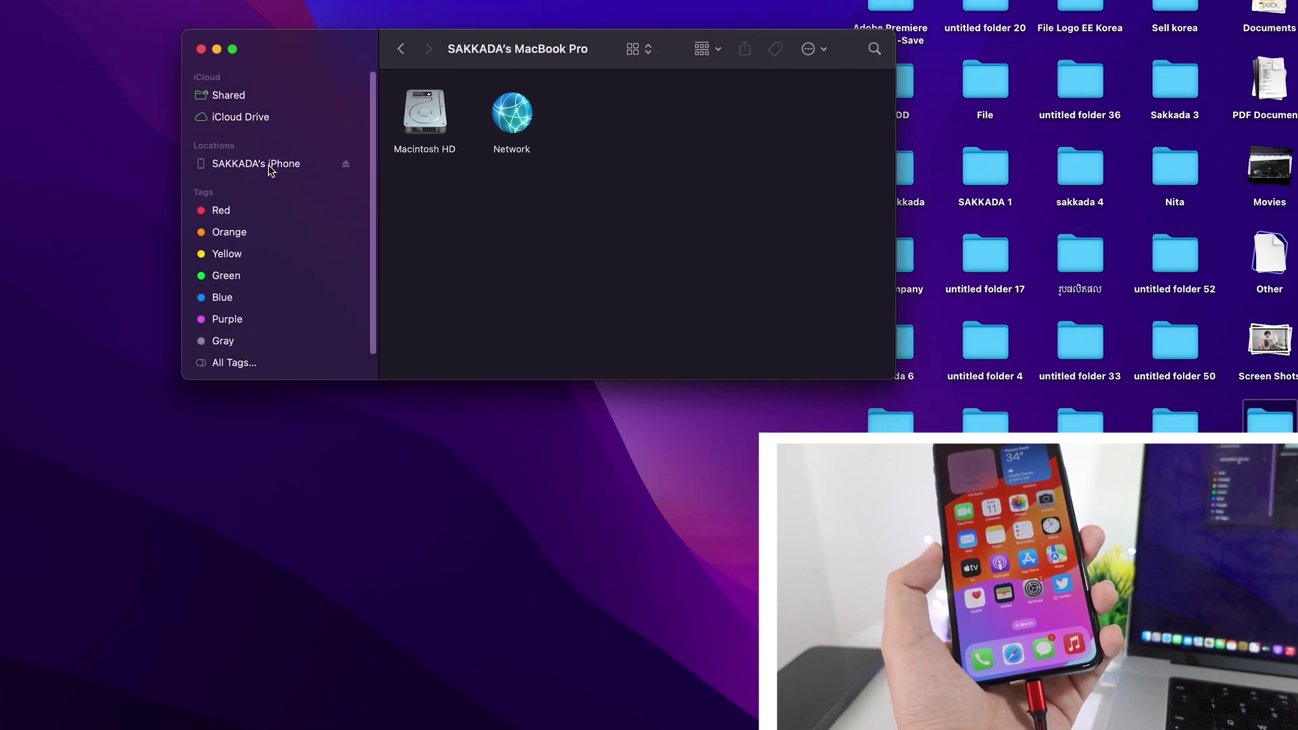
click(270, 166)
scroll(744, 305, down, 2)
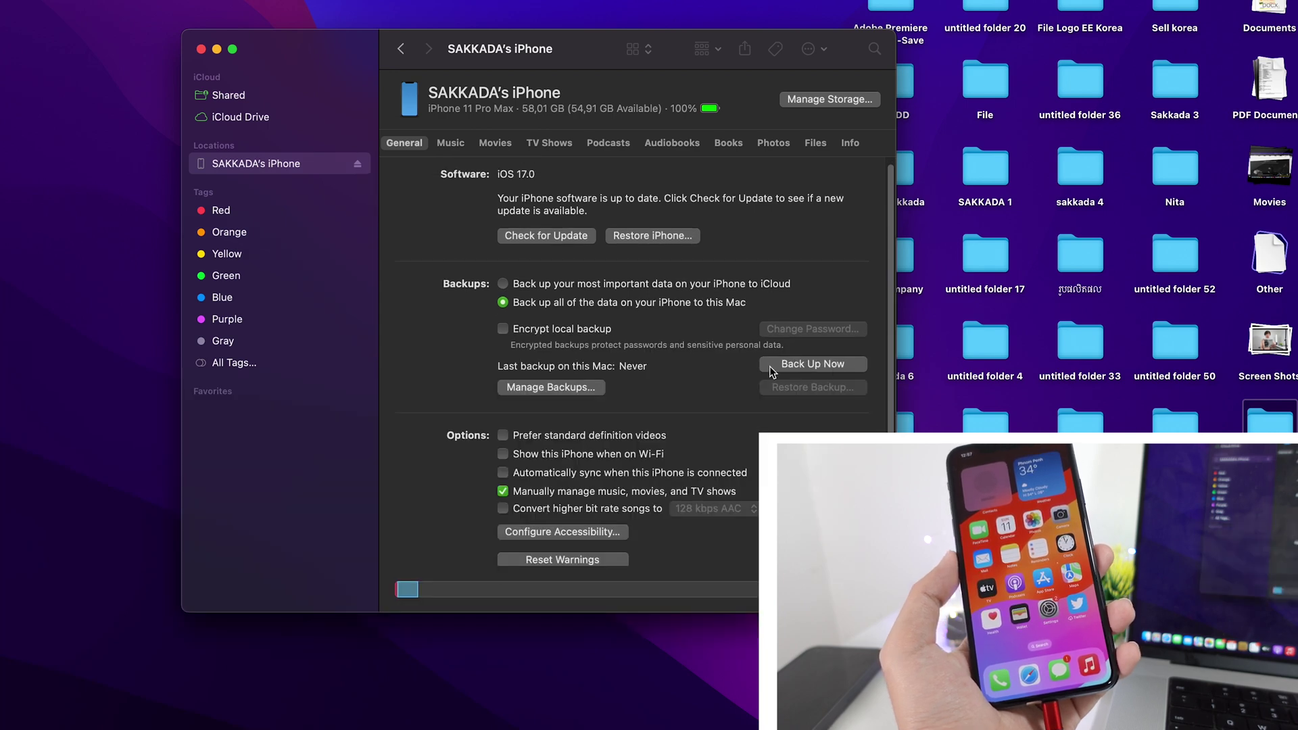
click(826, 365)
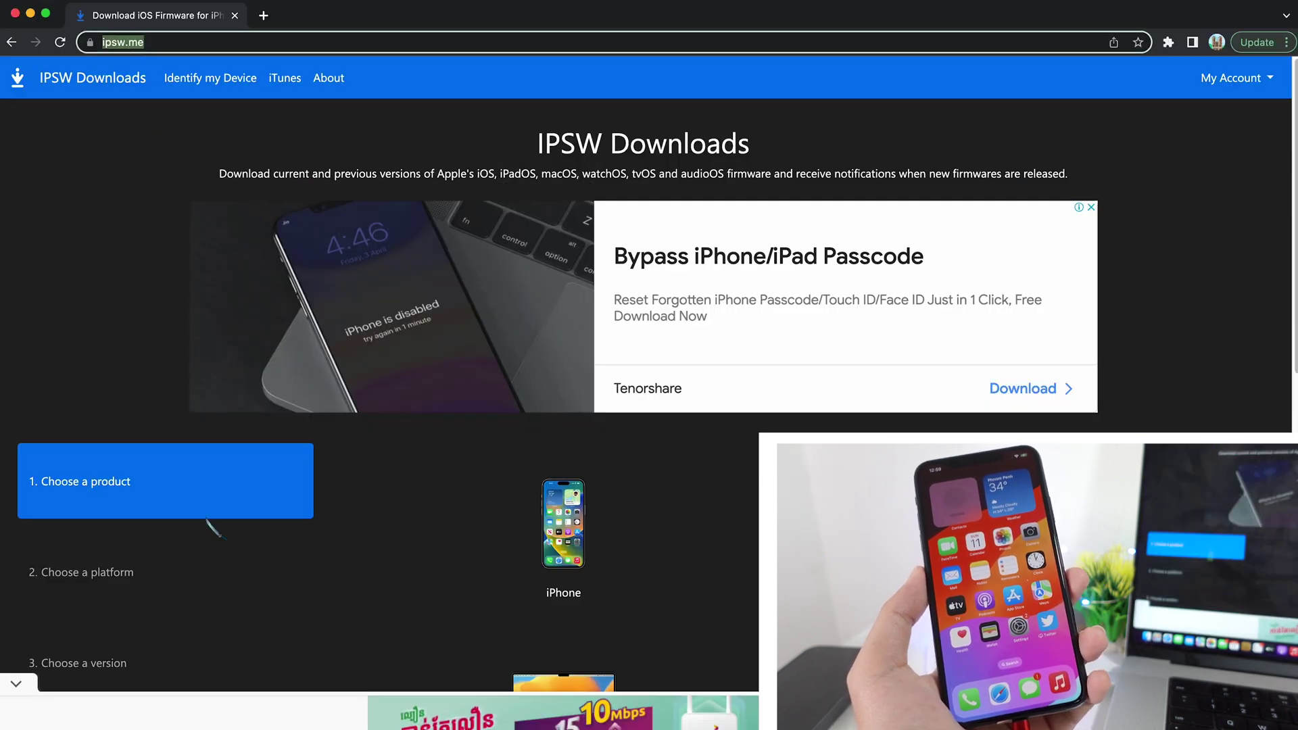
- On ipsw.me, pick iPhone 11 Pro Max and download iOS 16.5 (20F66), 6.54 GB
scroll(365, 518, down, 3)
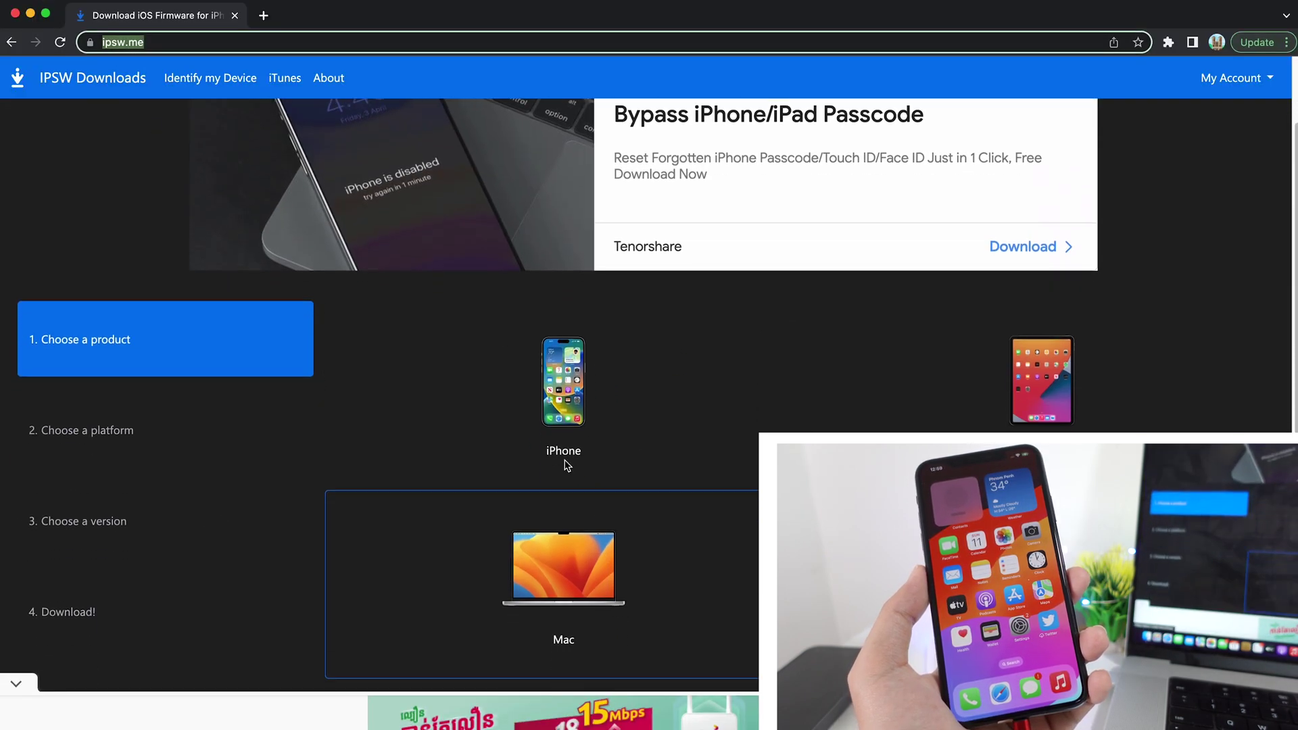
click(592, 382)
scroll(608, 403, down, 7)
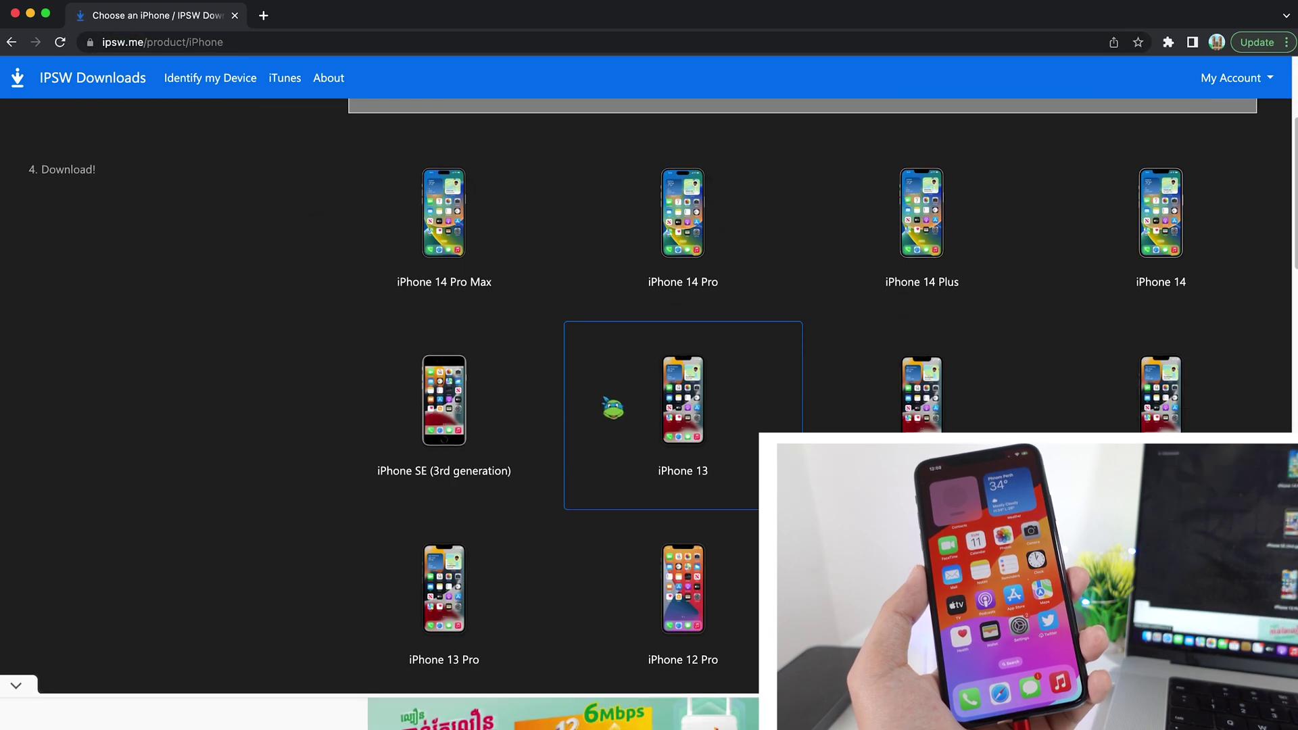
scroll(818, 405, down, 5)
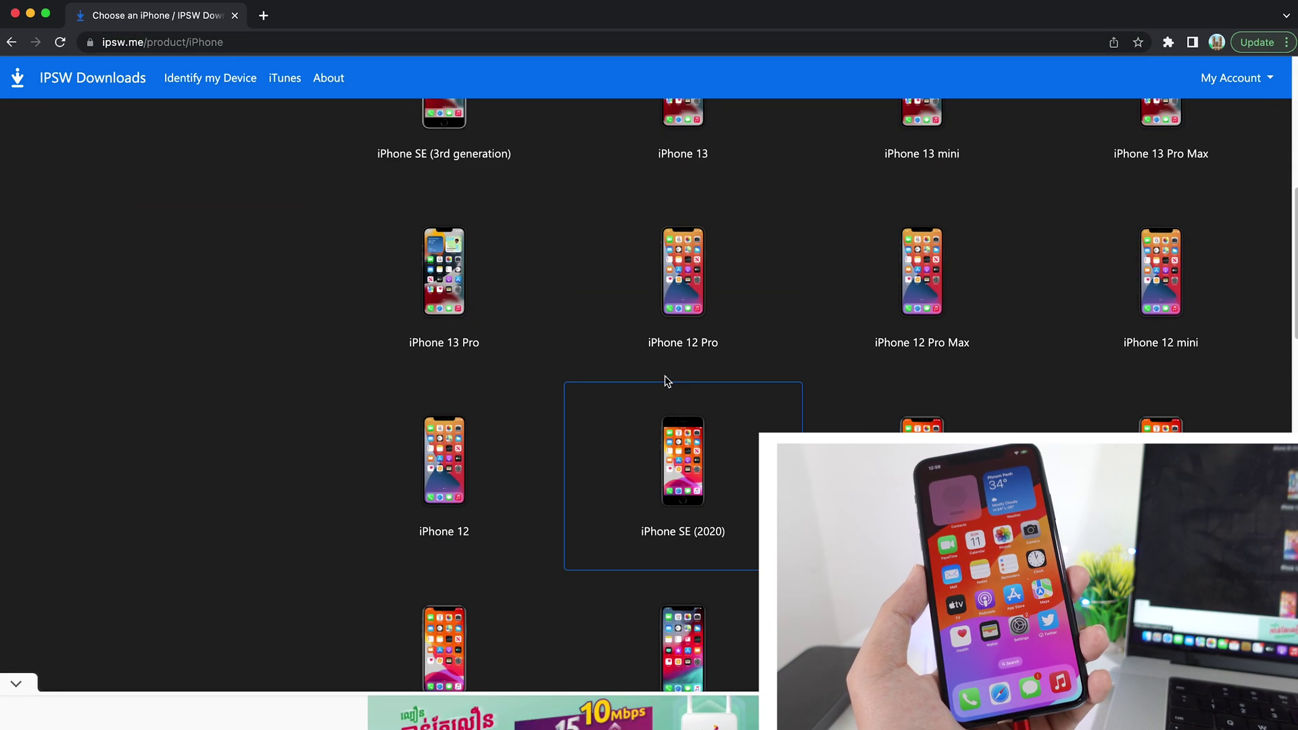
scroll(548, 406, down, 2)
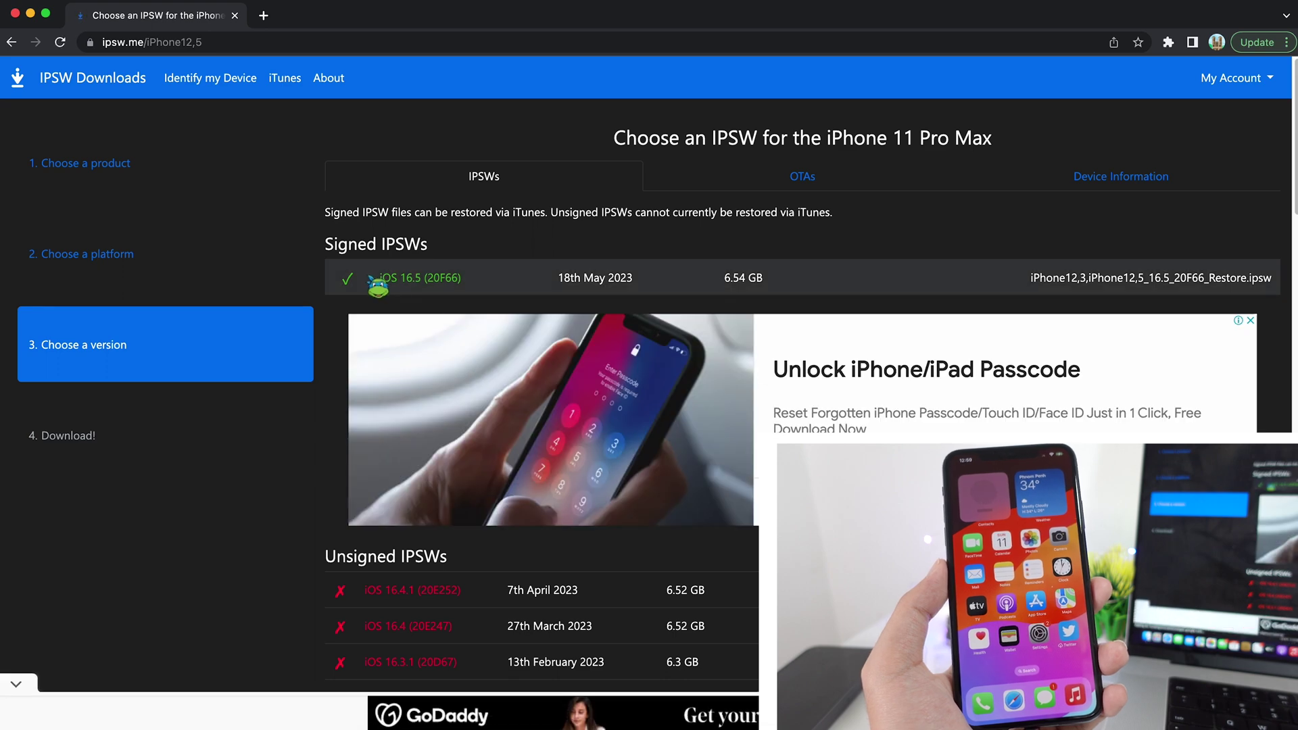
click(432, 285)
scroll(710, 457, down, 5)
click(763, 514)
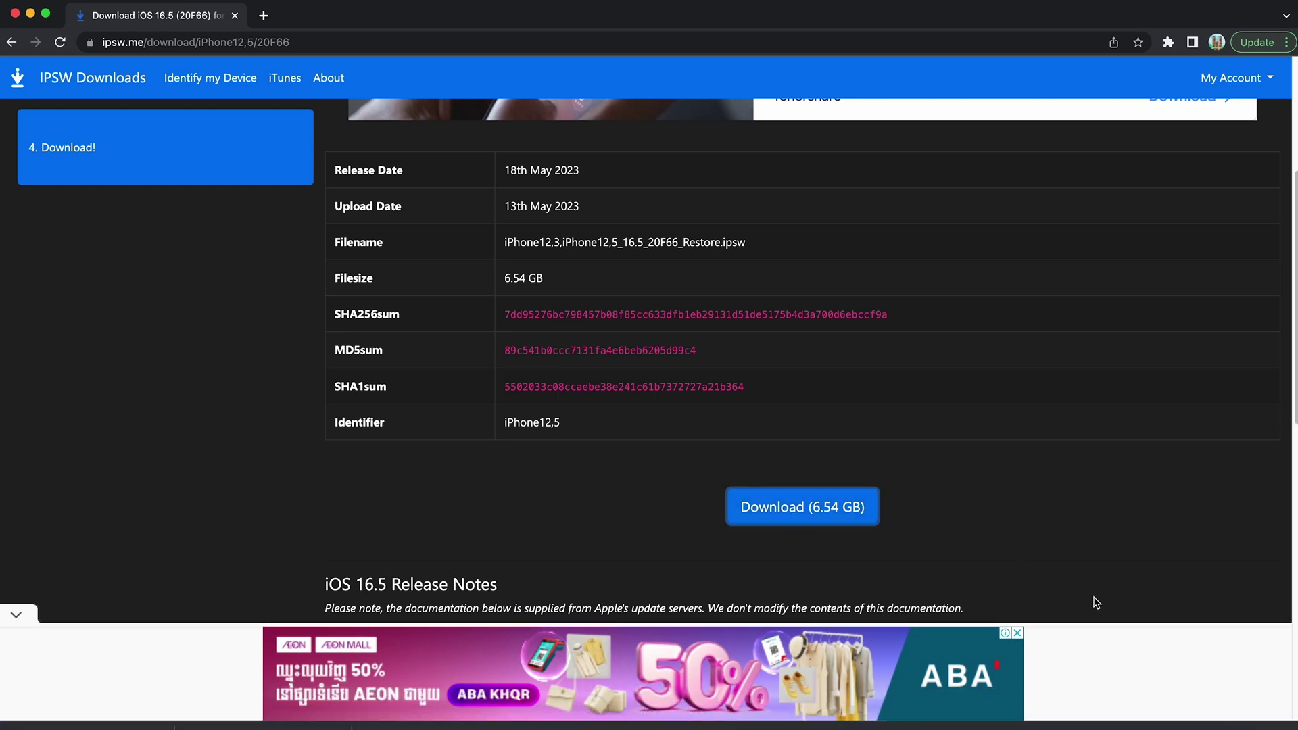
key(super+shift+j)
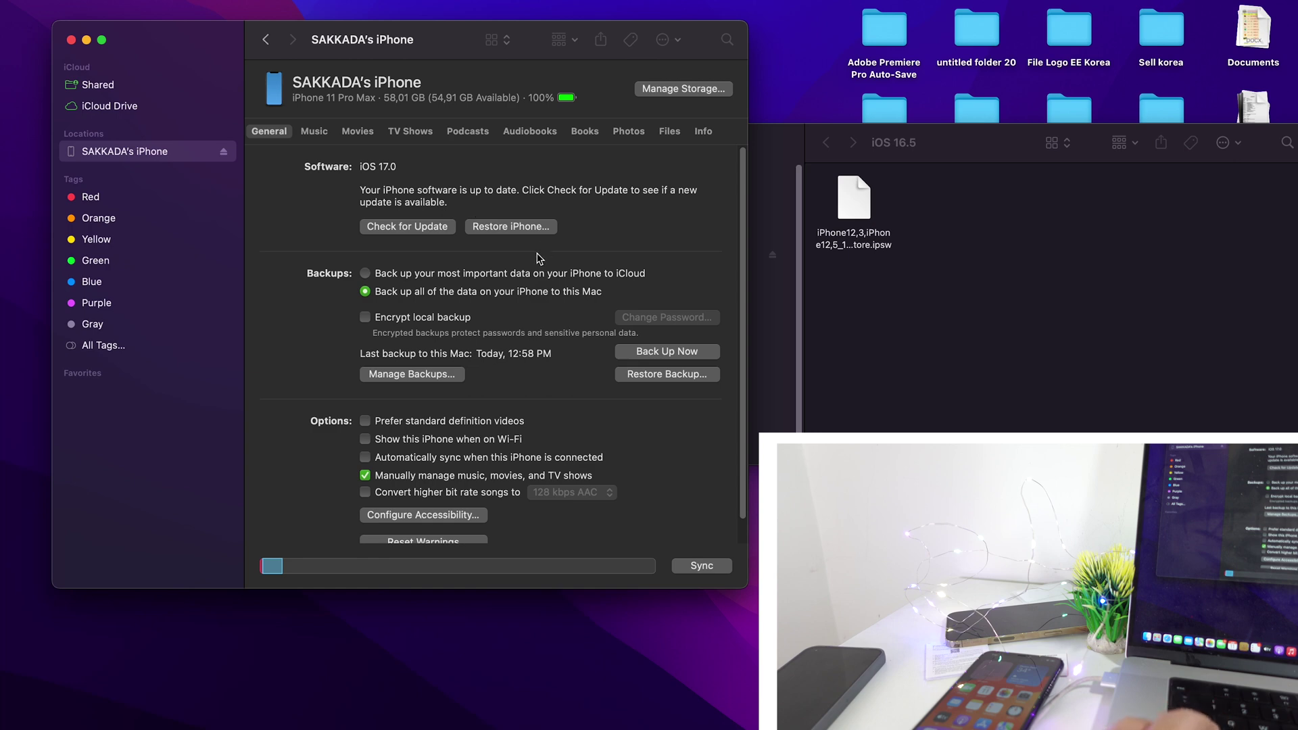
- Option-click Restore iPhone… in the iPhone's General tab to open the firmware file picker
alt+click(512, 228)
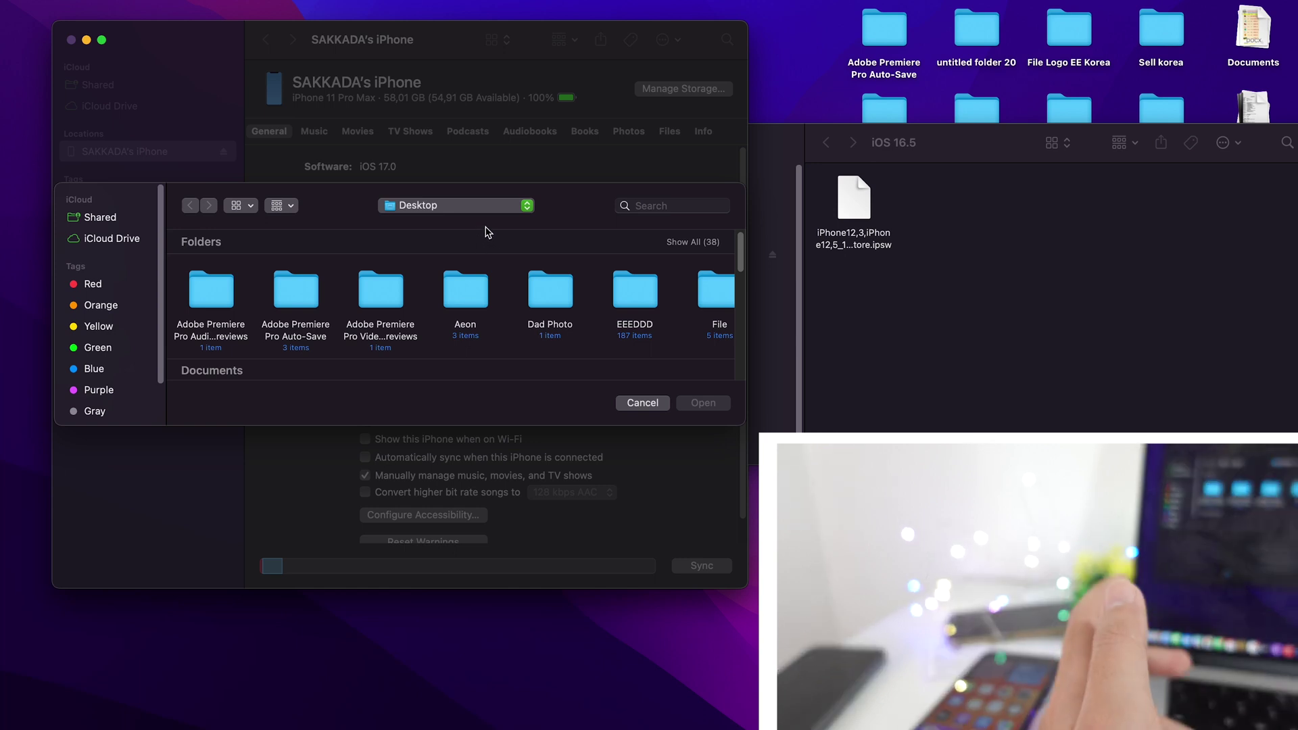
- Restore the iPhone with the iOS 16.5 .ipsw file, confirming the erase and restore
drag(854, 203, 217, 289)
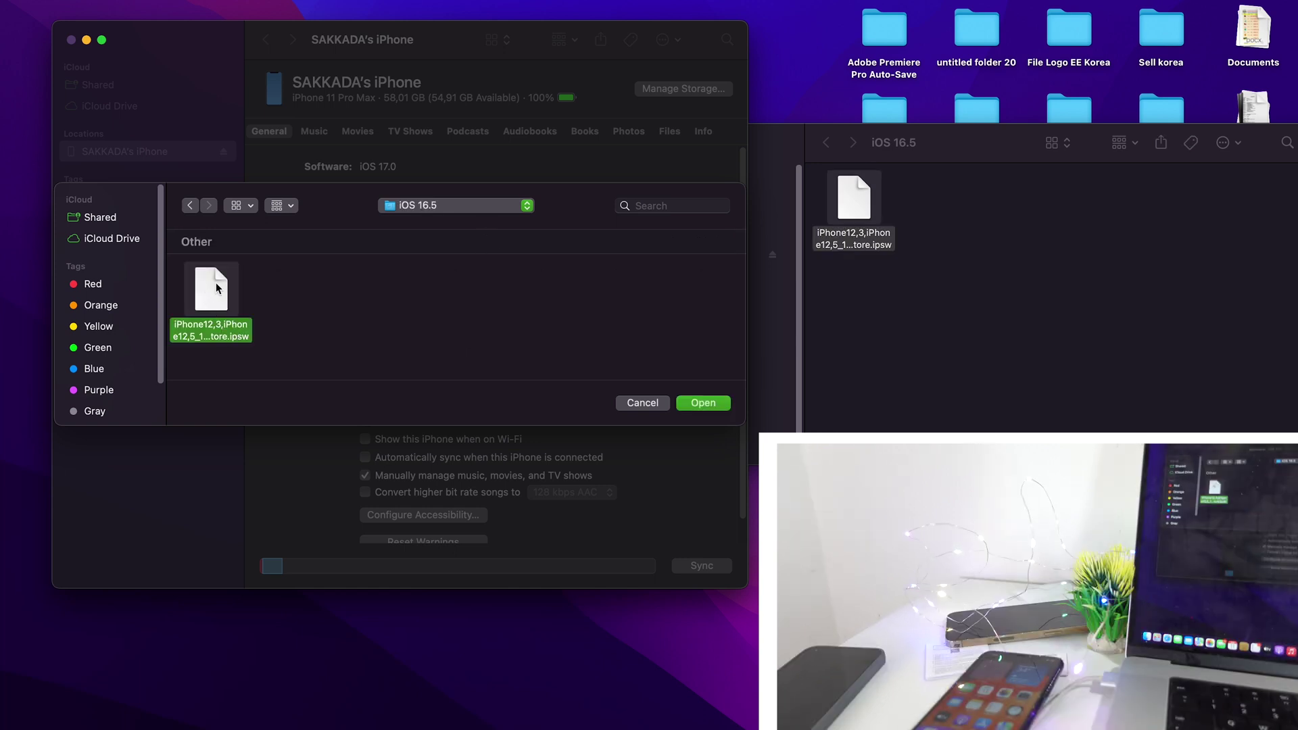
click(701, 404)
click(427, 366)
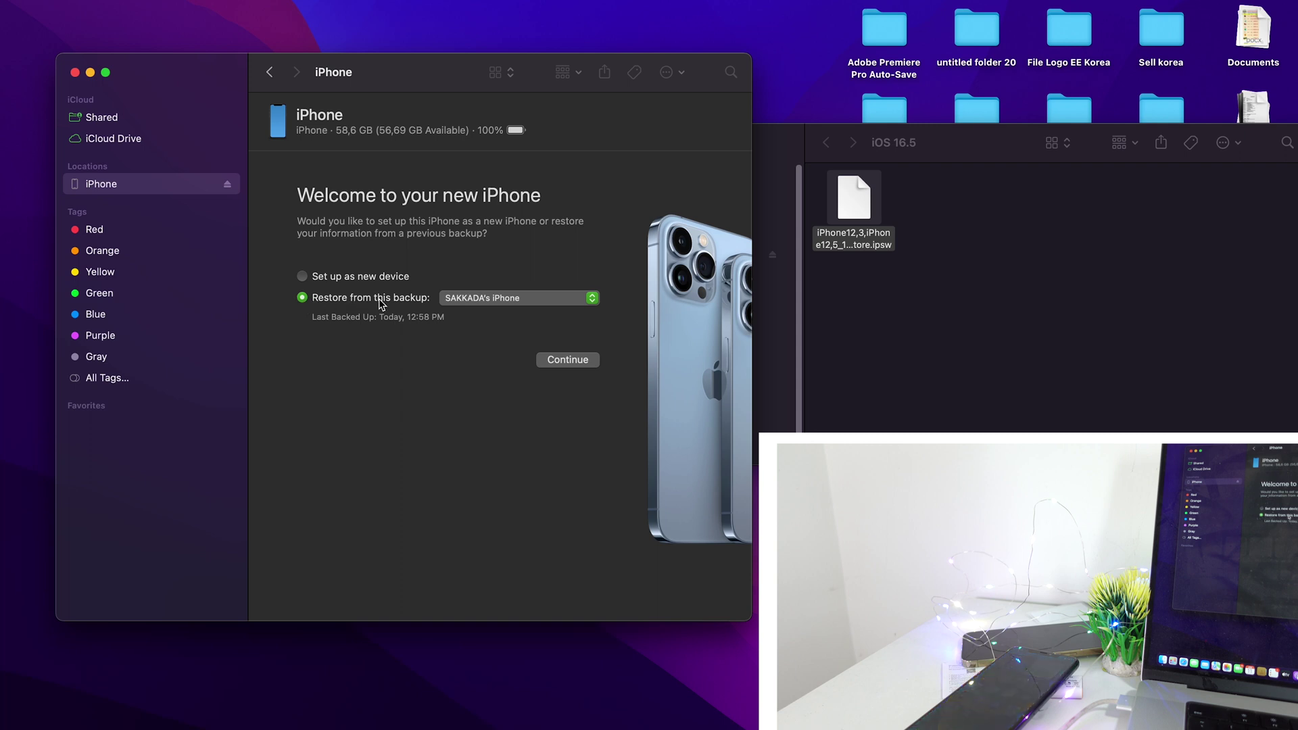
- Verify the backup dropdown shows Today, 12:58 PM, then bring up Finder's Go menu
click(484, 301)
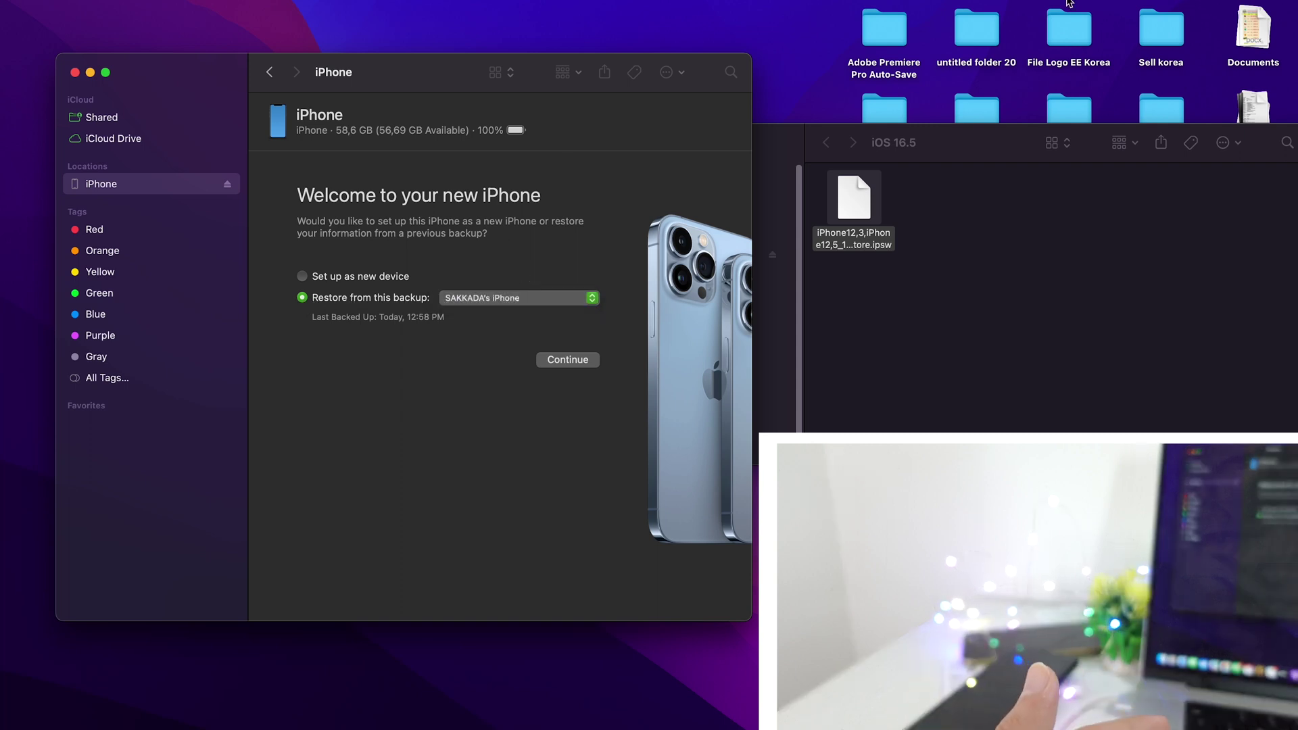
click(45, 22)
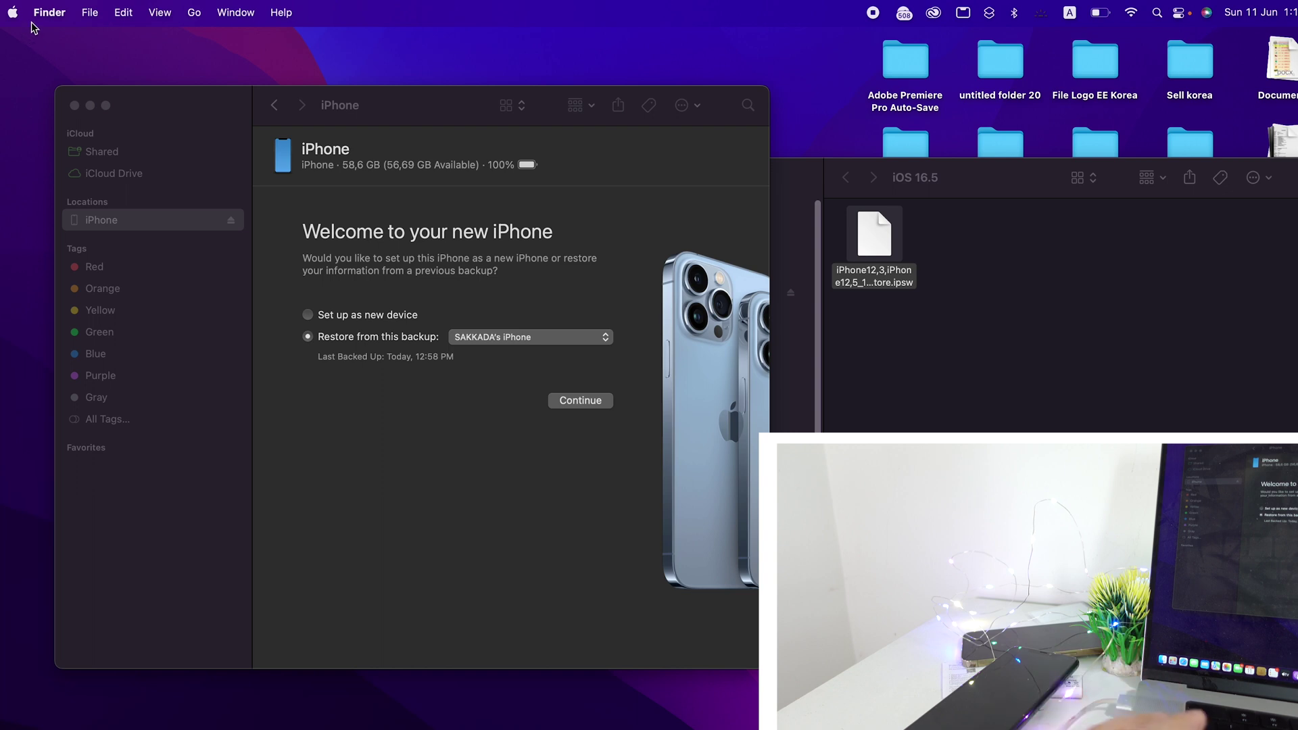
click(192, 14)
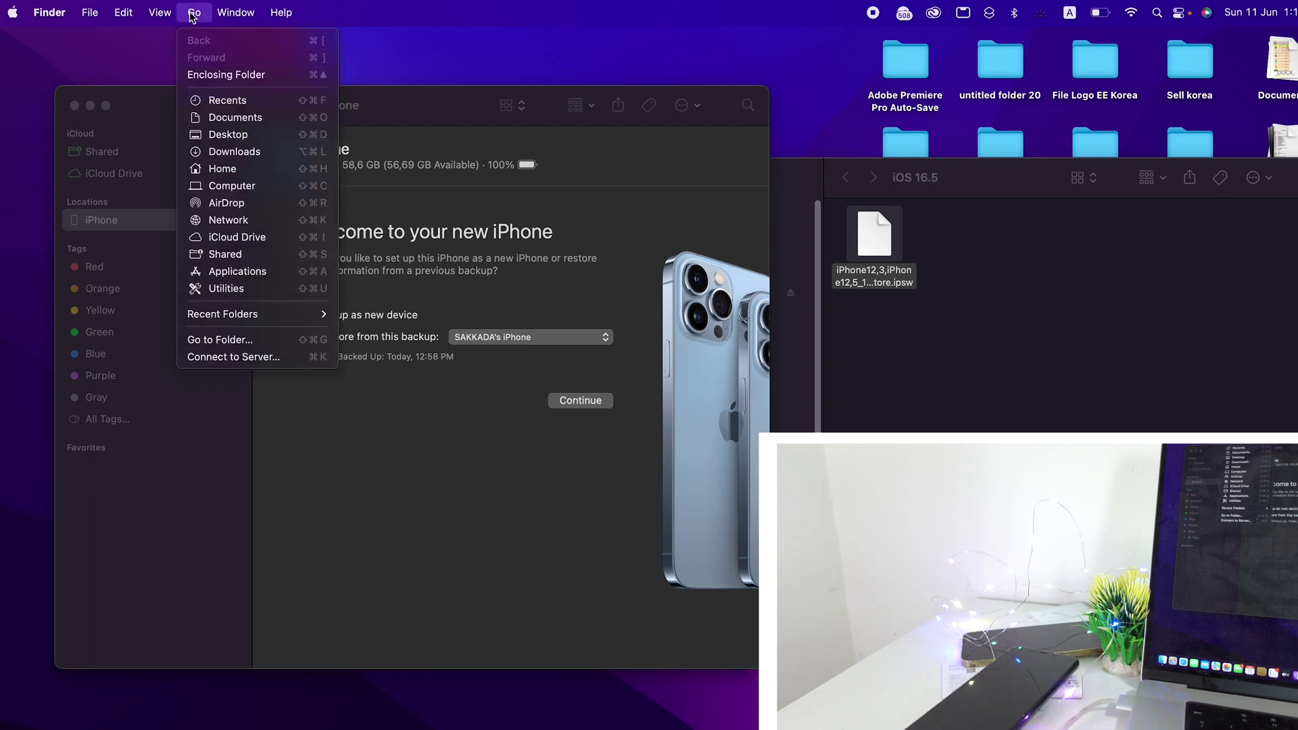
- Go to ~/Library/Application Support/MobileSync/Backup with Go to Folder
click(237, 340)
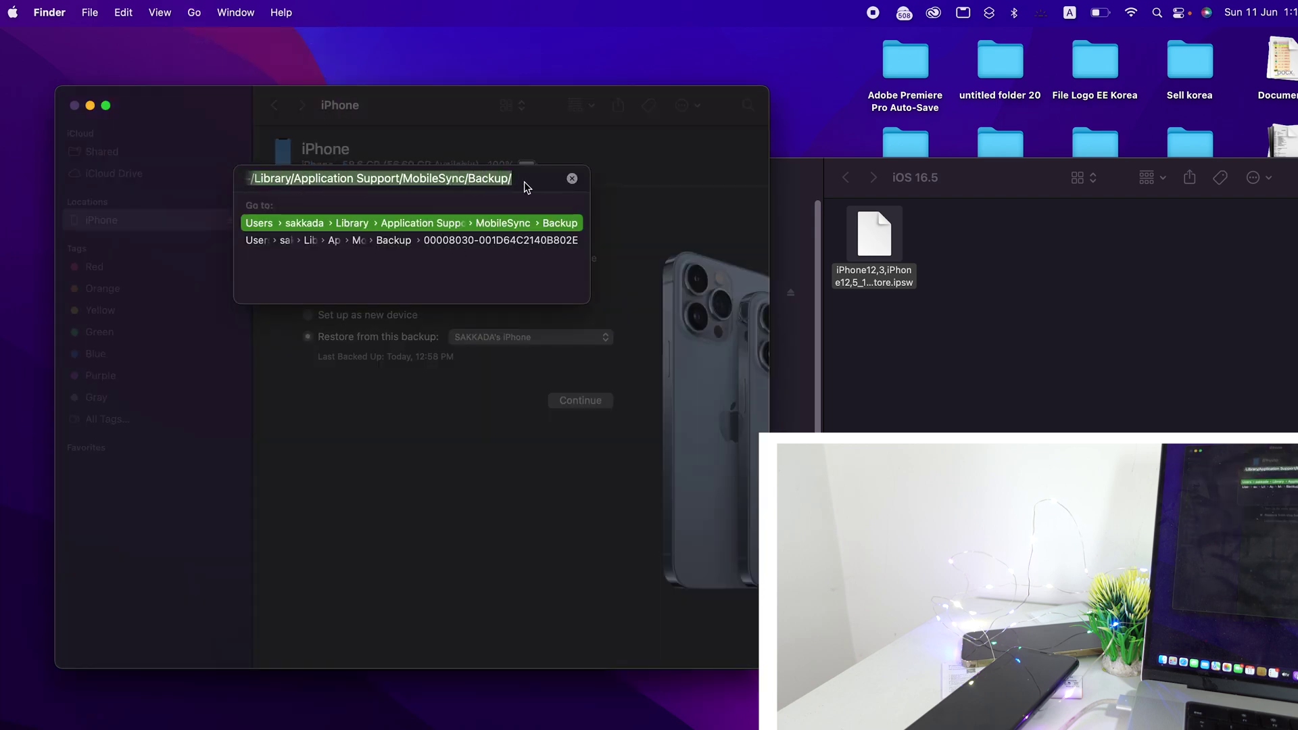
click(465, 179)
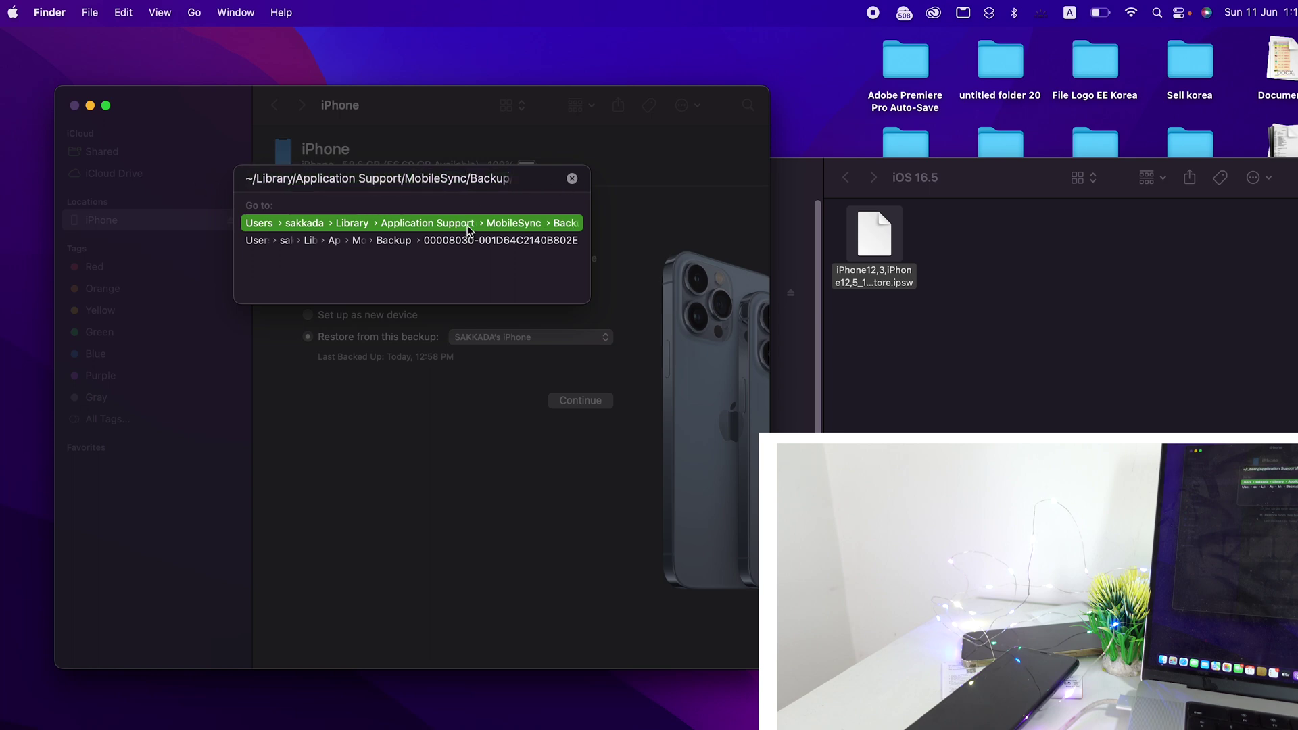
key(Return)
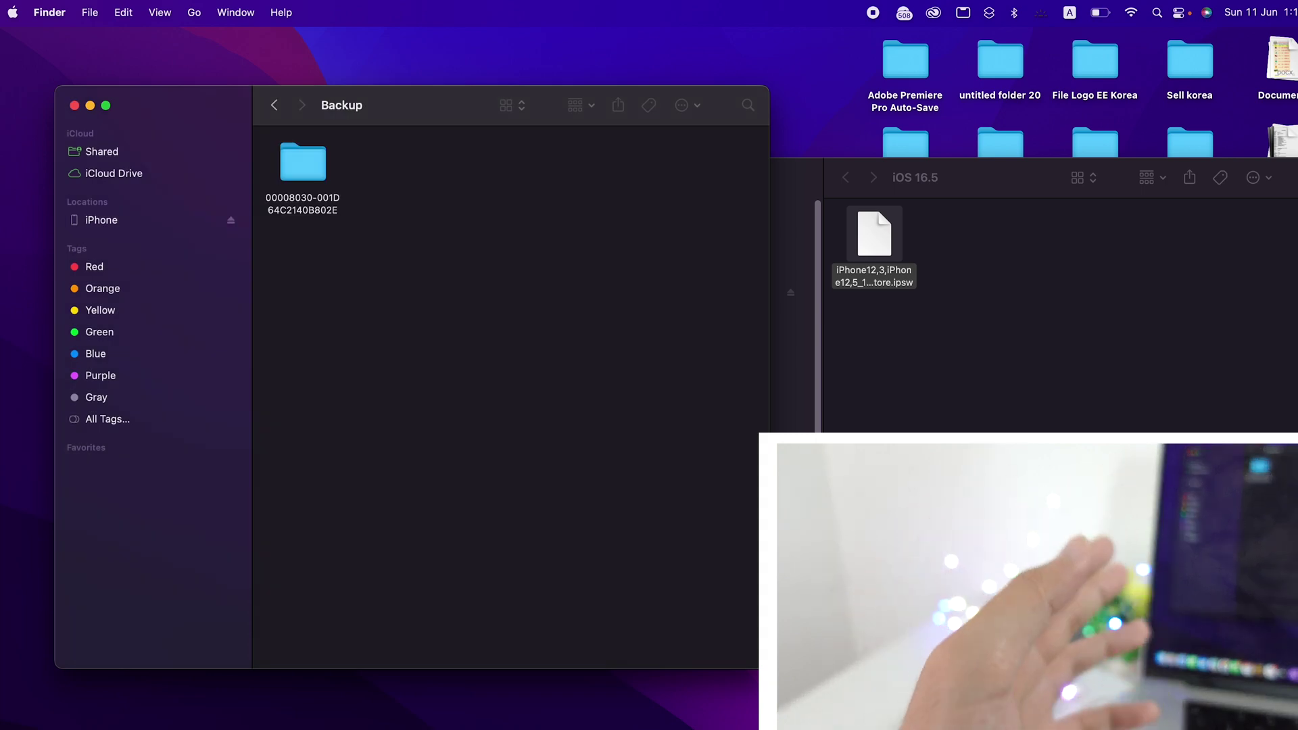
drag(407, 104, 468, 86)
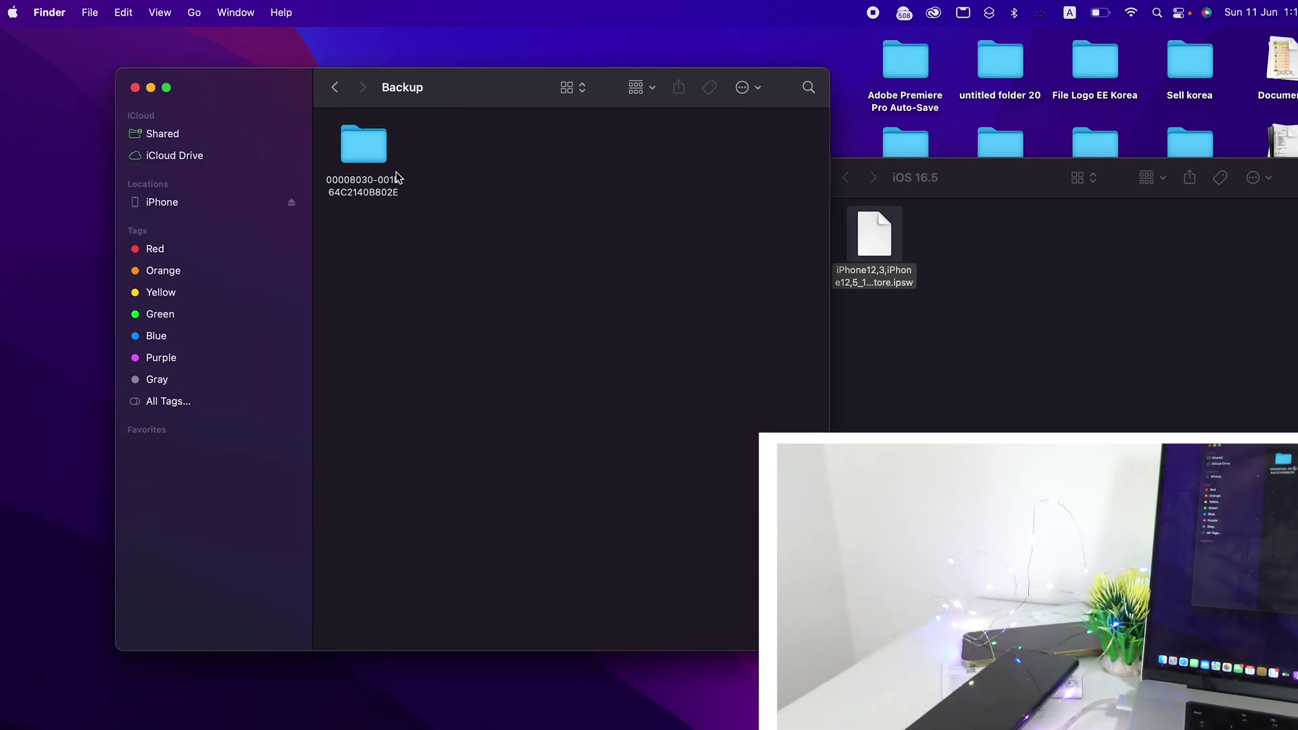
- Enter the single device backup folder and open its Info.plist with TextEdit (default)
double_click(368, 149)
drag(825, 154, 745, 664)
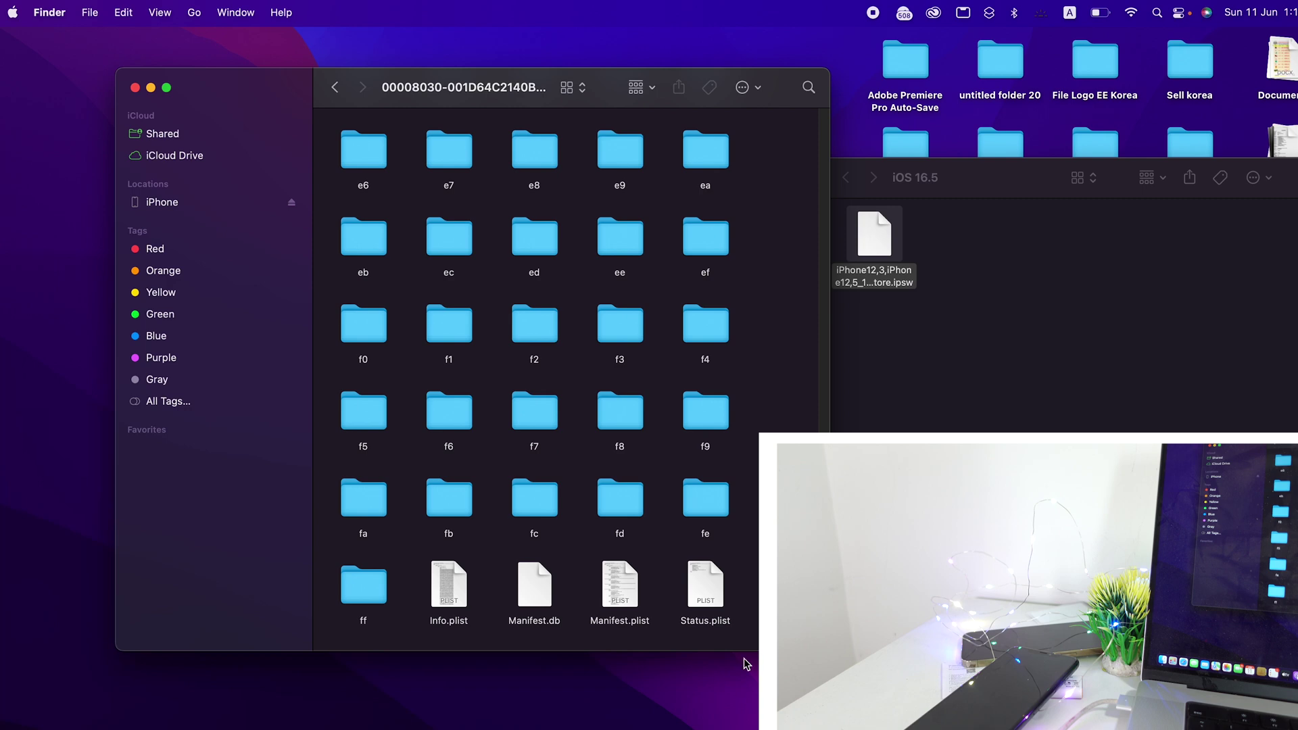
right_click(448, 594)
mouse_move(502, 551)
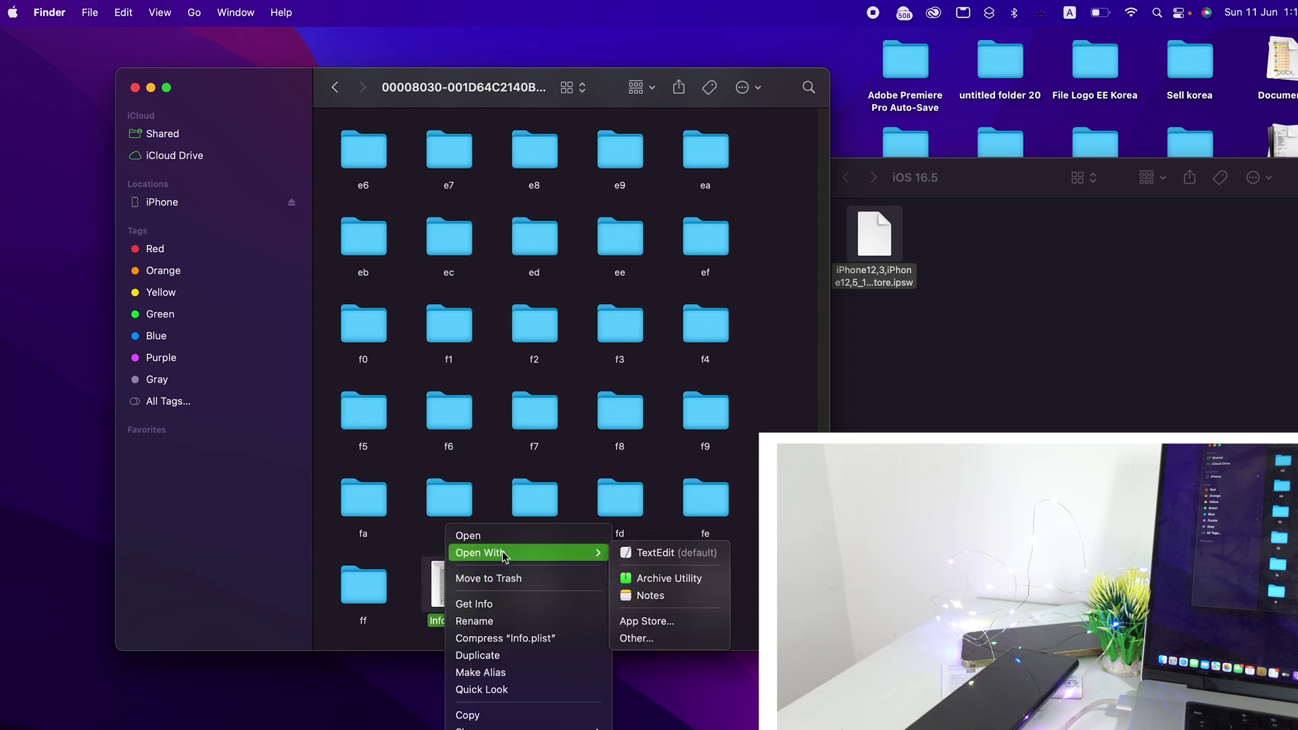
click(672, 556)
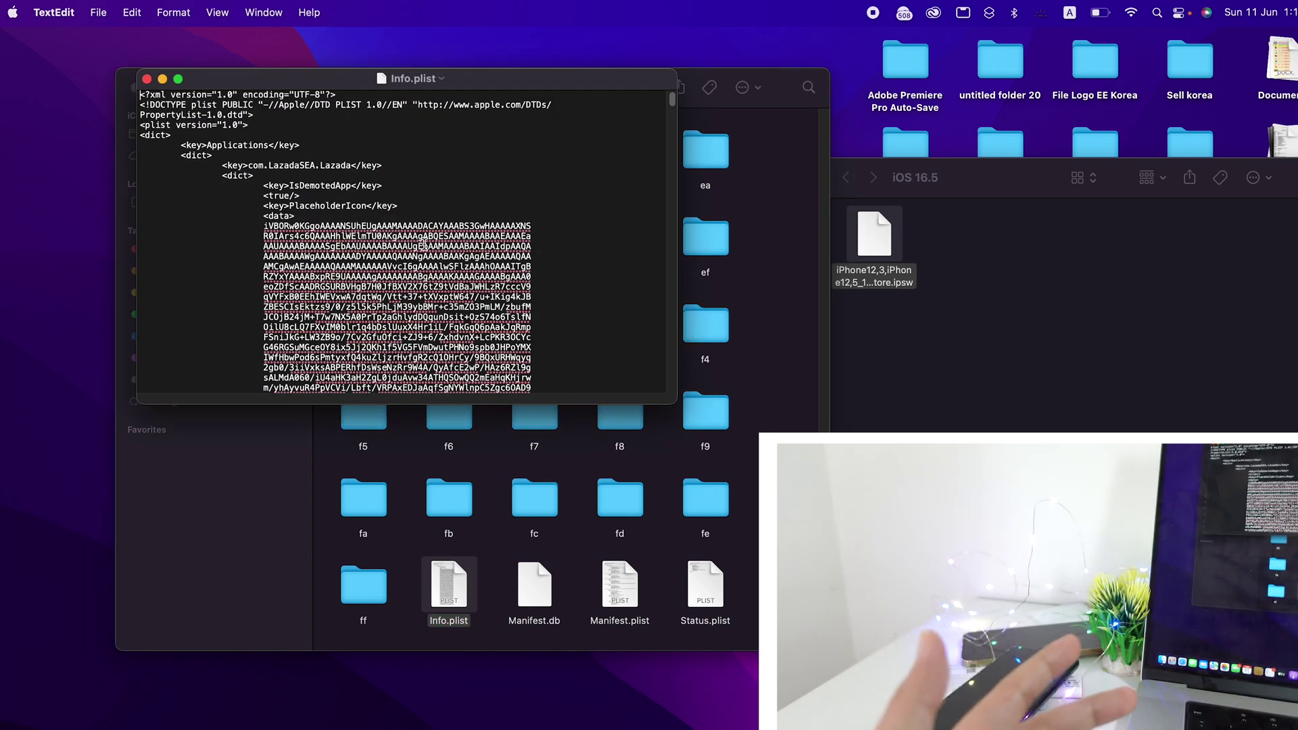
- Find 'product' in Info.plist, change the Product Version 17.0 to 16.5, and close it
click(132, 12)
mouse_move(135, 268)
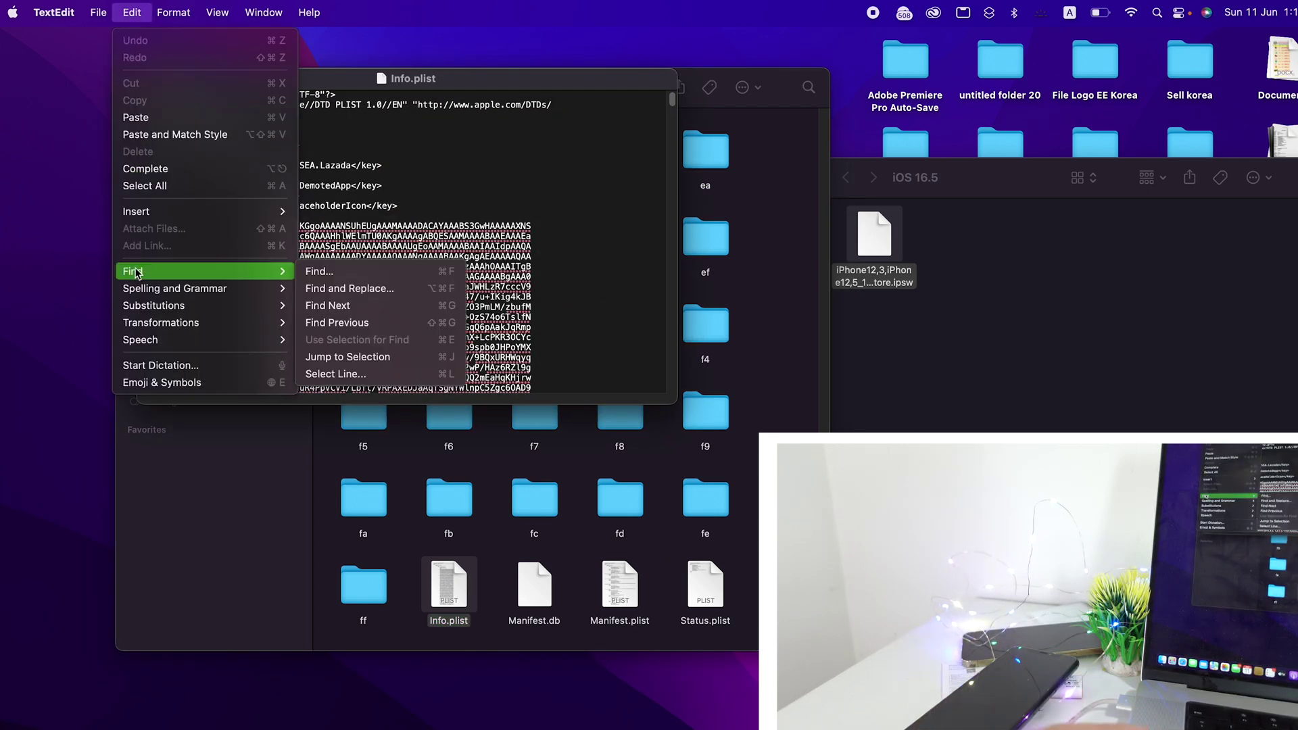
click(387, 271)
text(product)
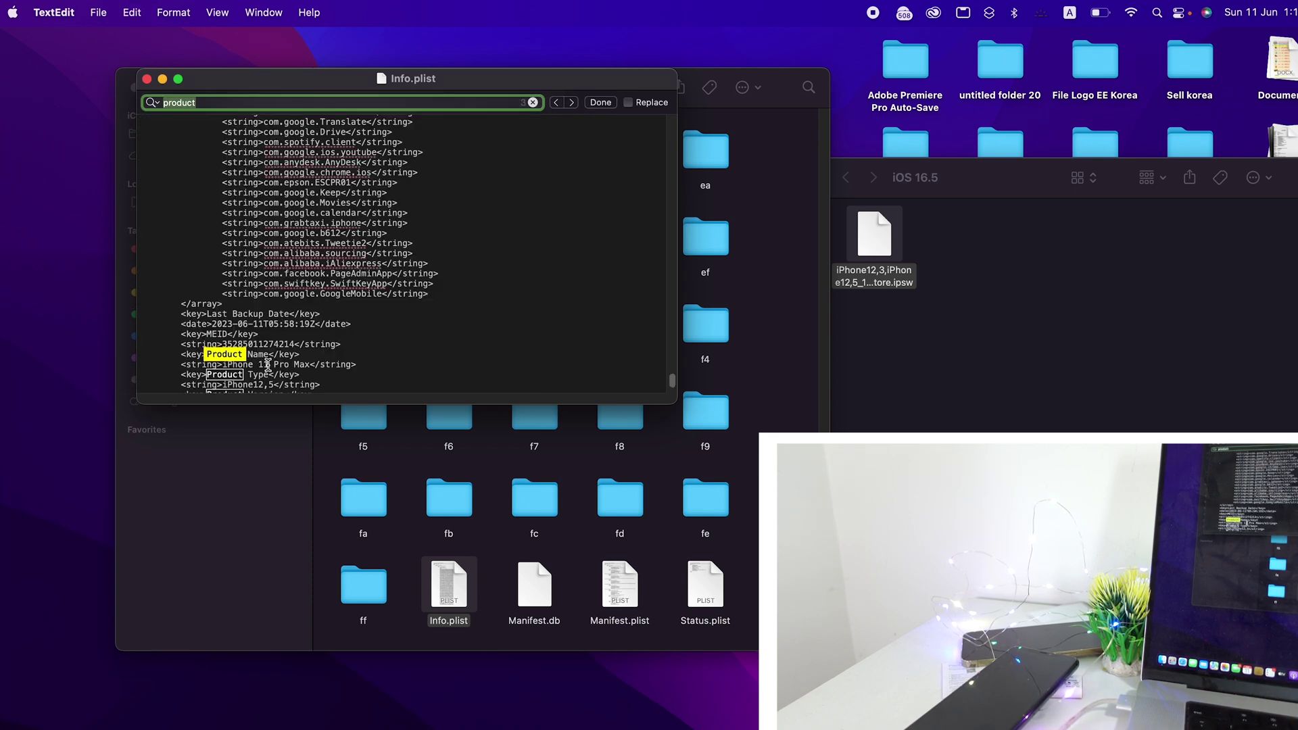
scroll(267, 365, down, 3)
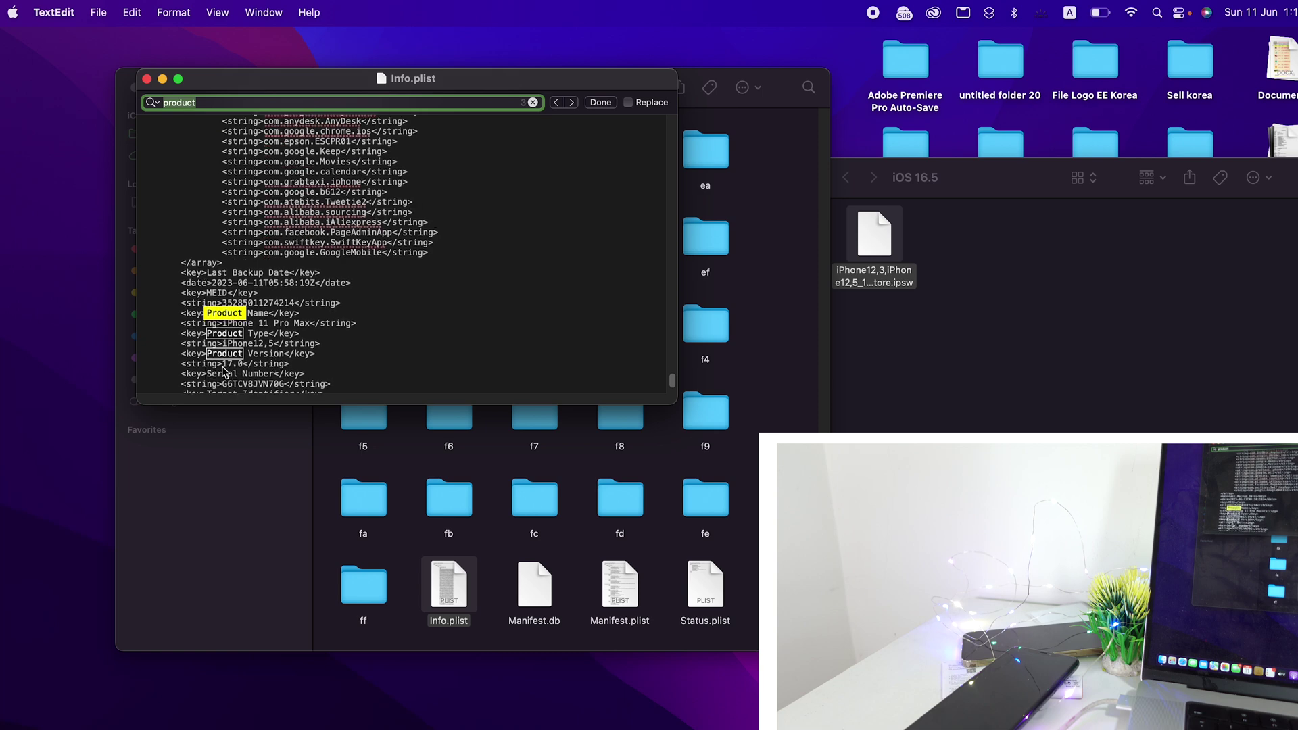
click(228, 365)
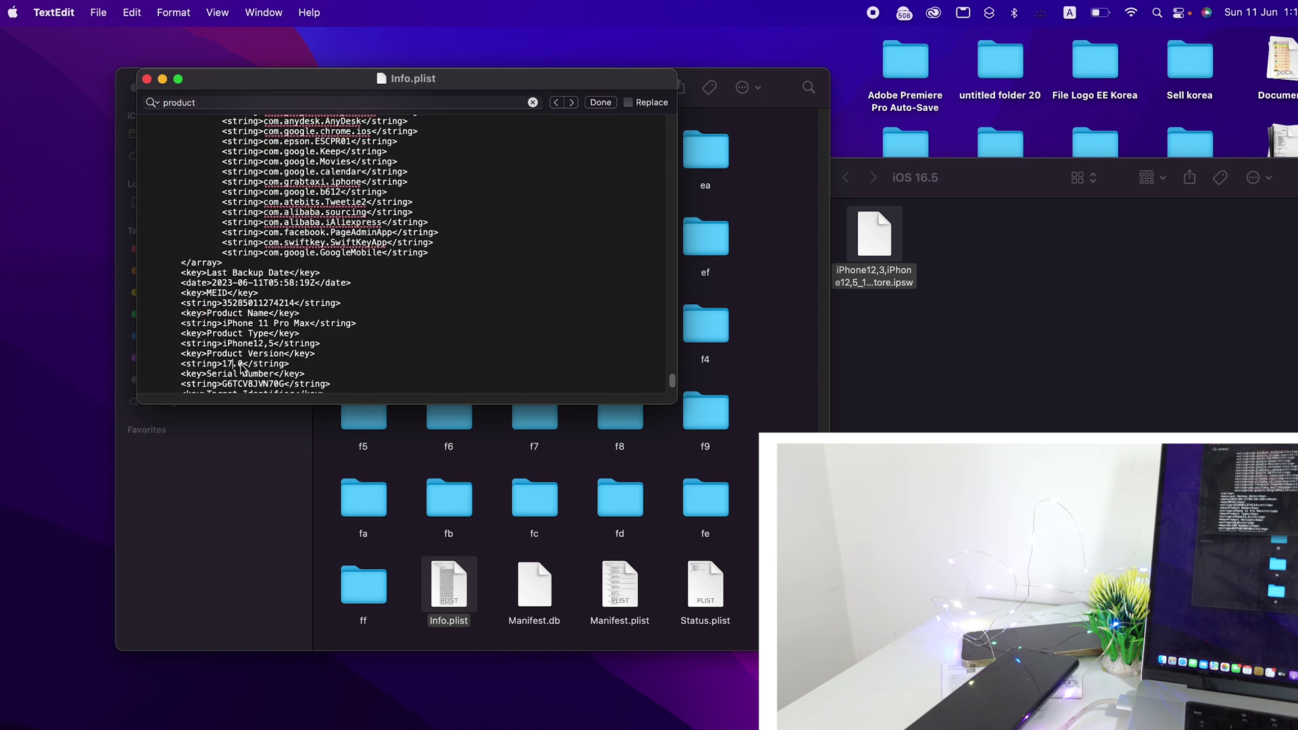
scroll(301, 377, down, 1)
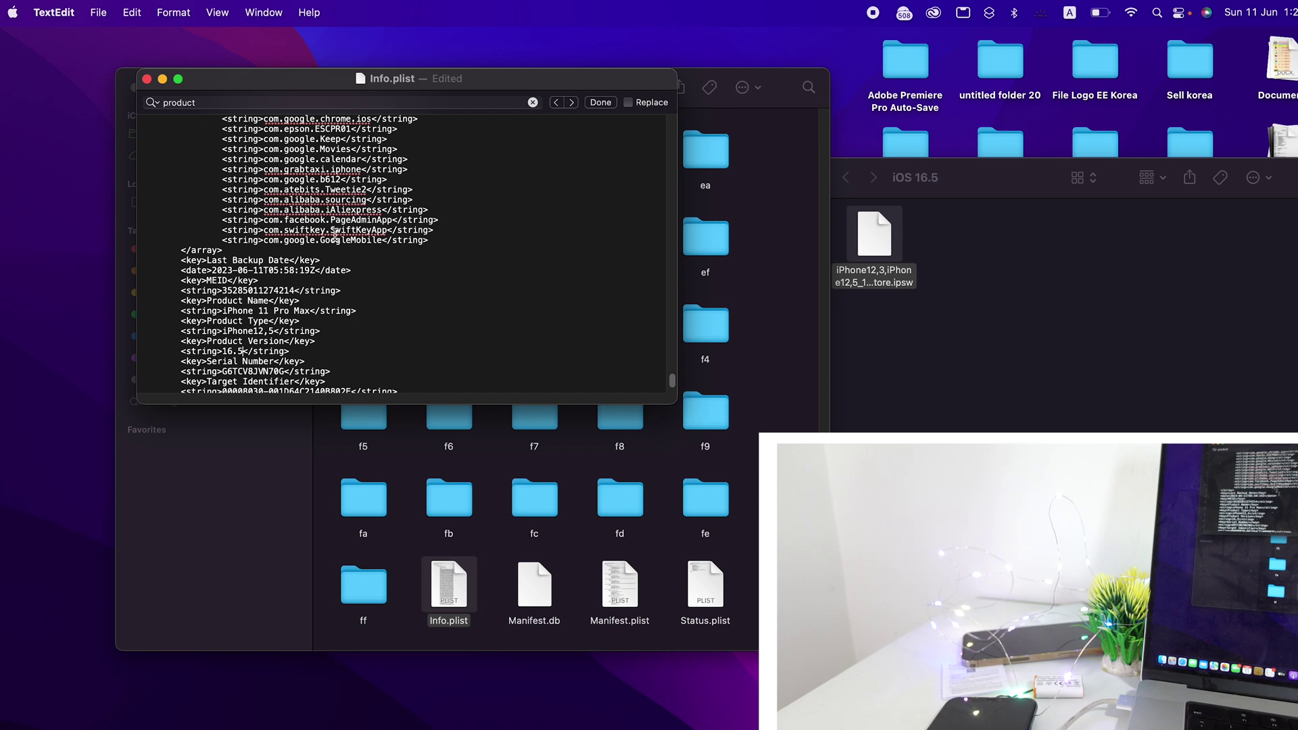
click(147, 79)
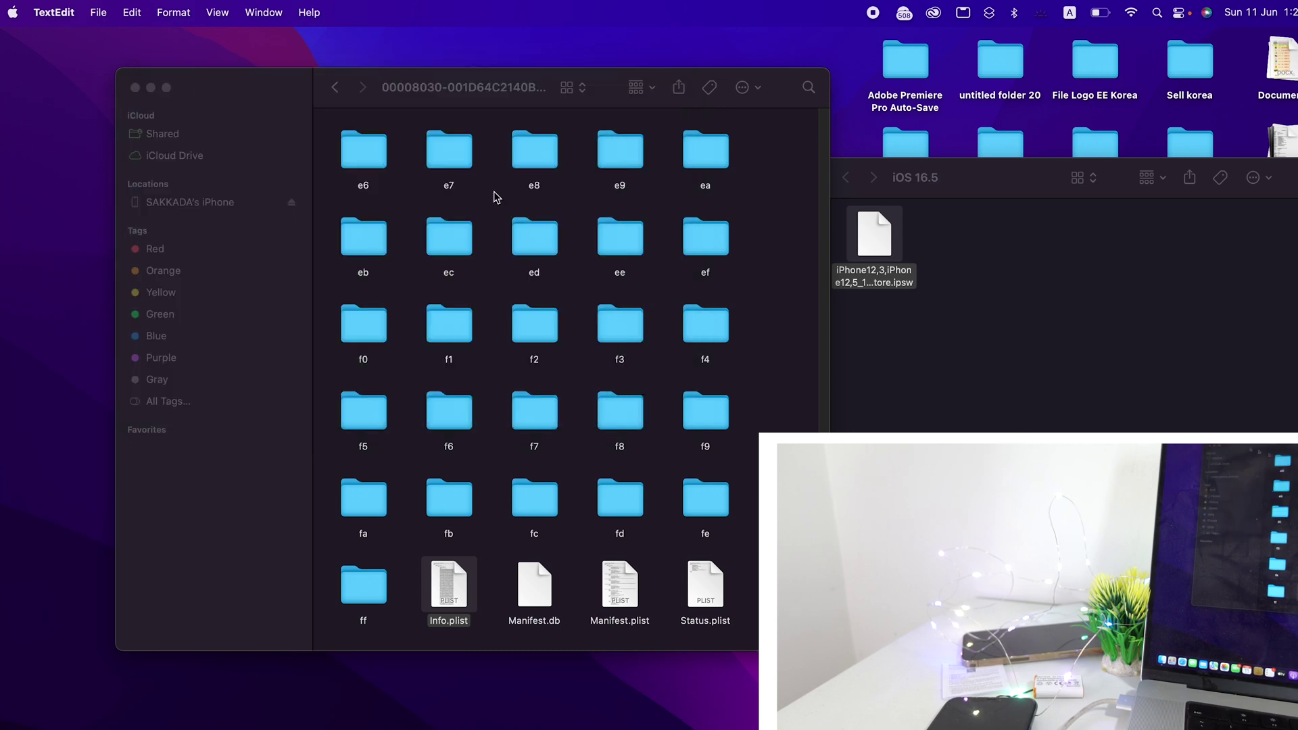
- Bring the iOS 16.5 window forward and show the iPhone's General settings
click(948, 356)
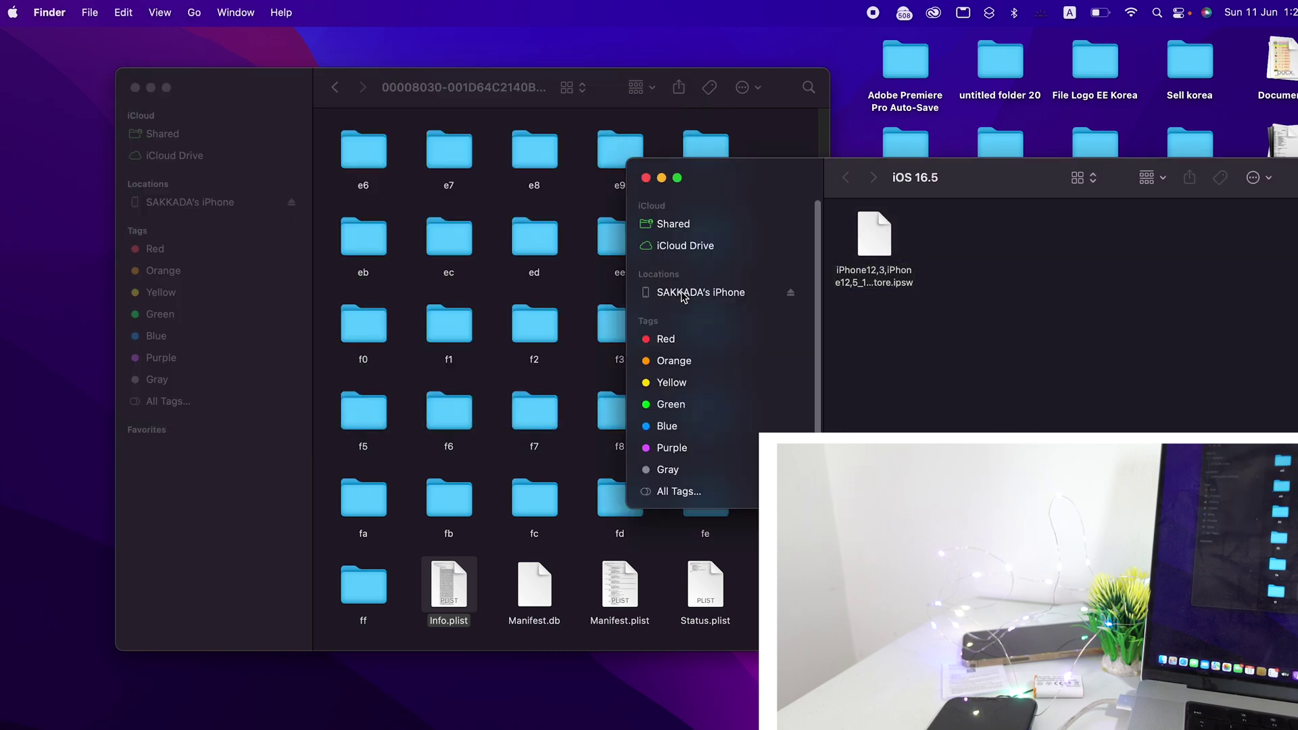
click(683, 296)
click(135, 87)
drag(779, 183, 314, 85)
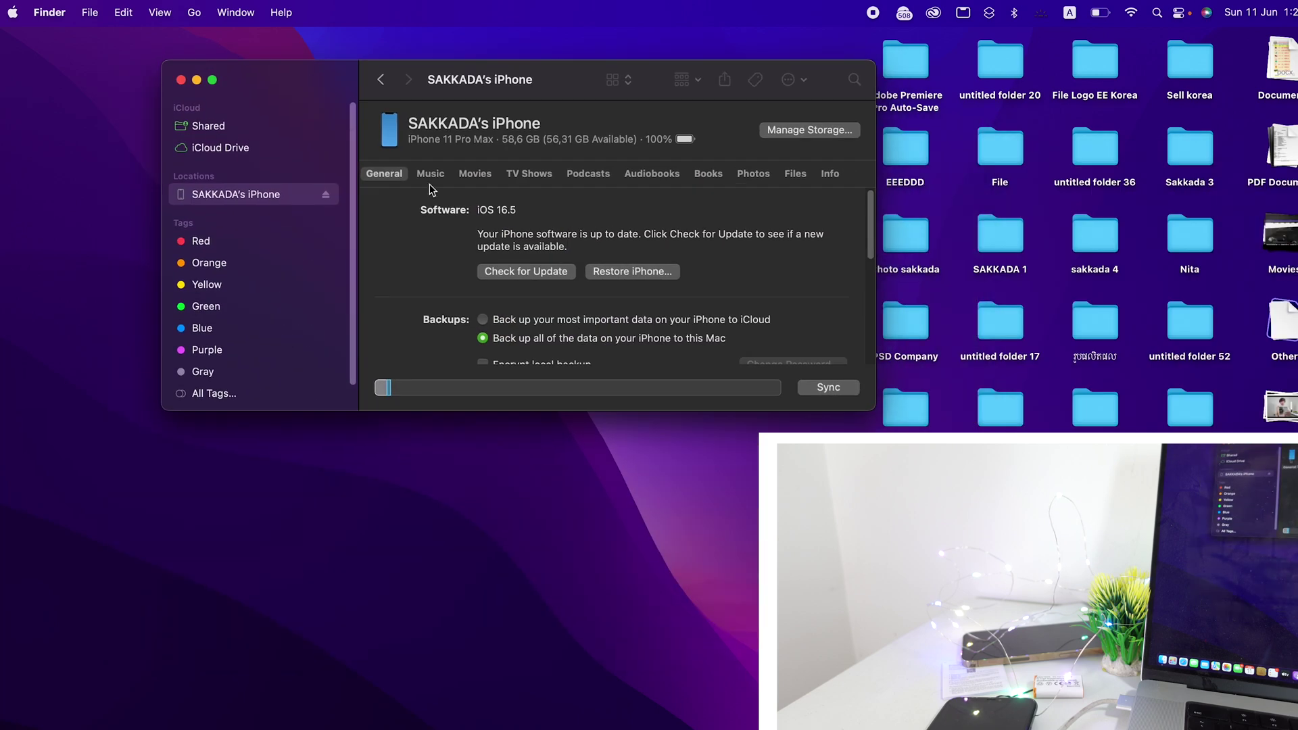
scroll(706, 326, down, 3)
- Restore the Today, 12:58 PM backup onto the iPhone, confirming Erase and Restore
click(794, 316)
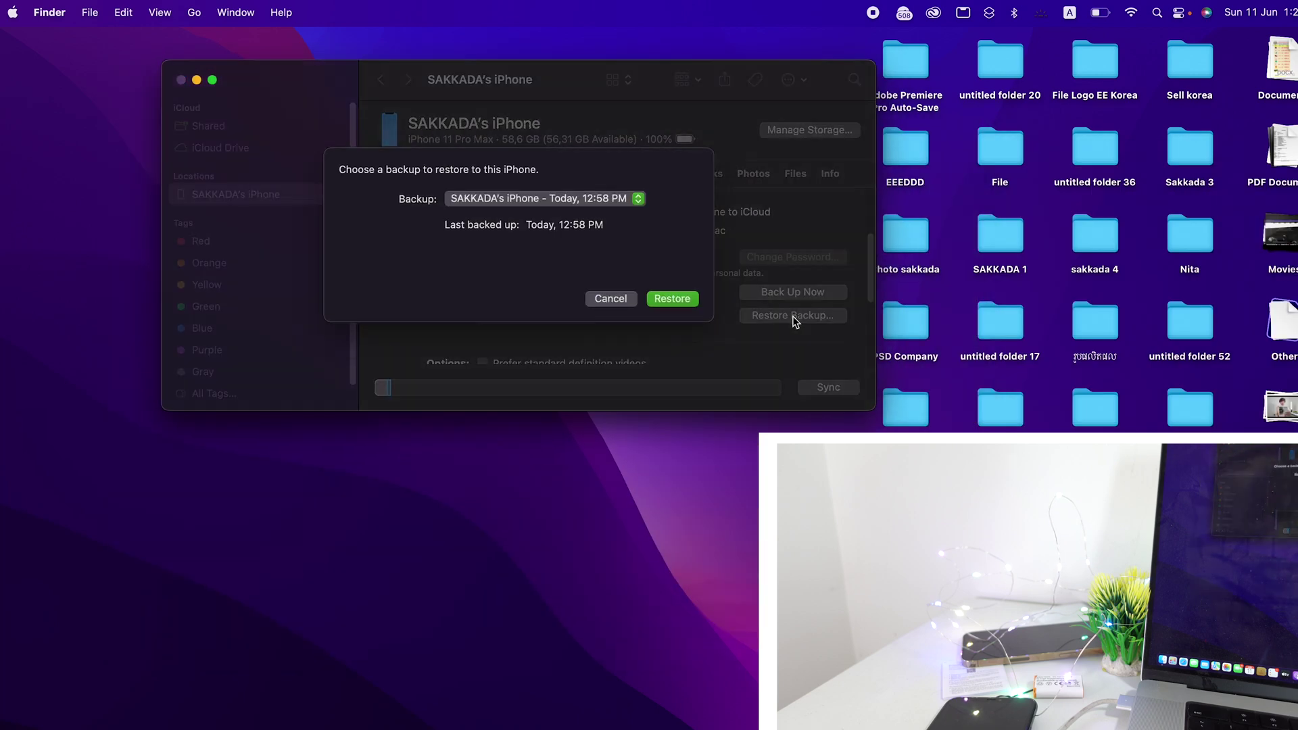
click(547, 197)
click(549, 201)
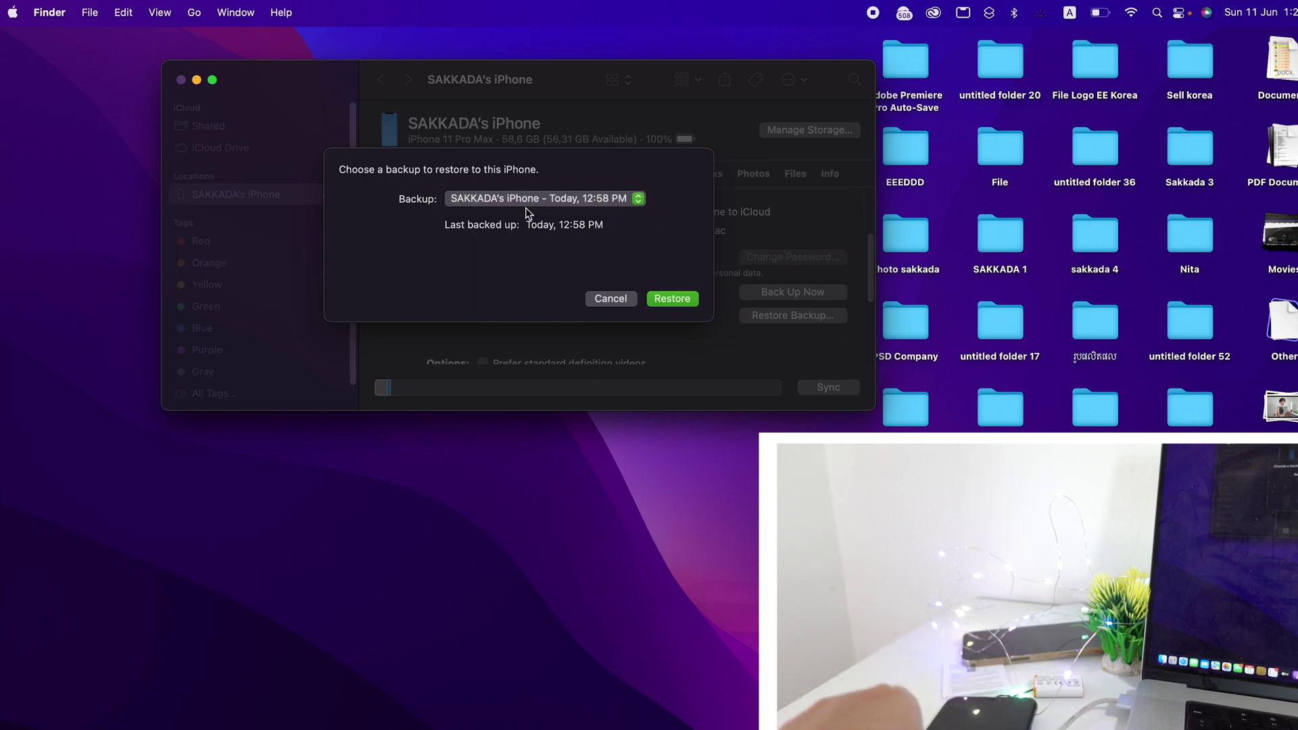
click(665, 301)
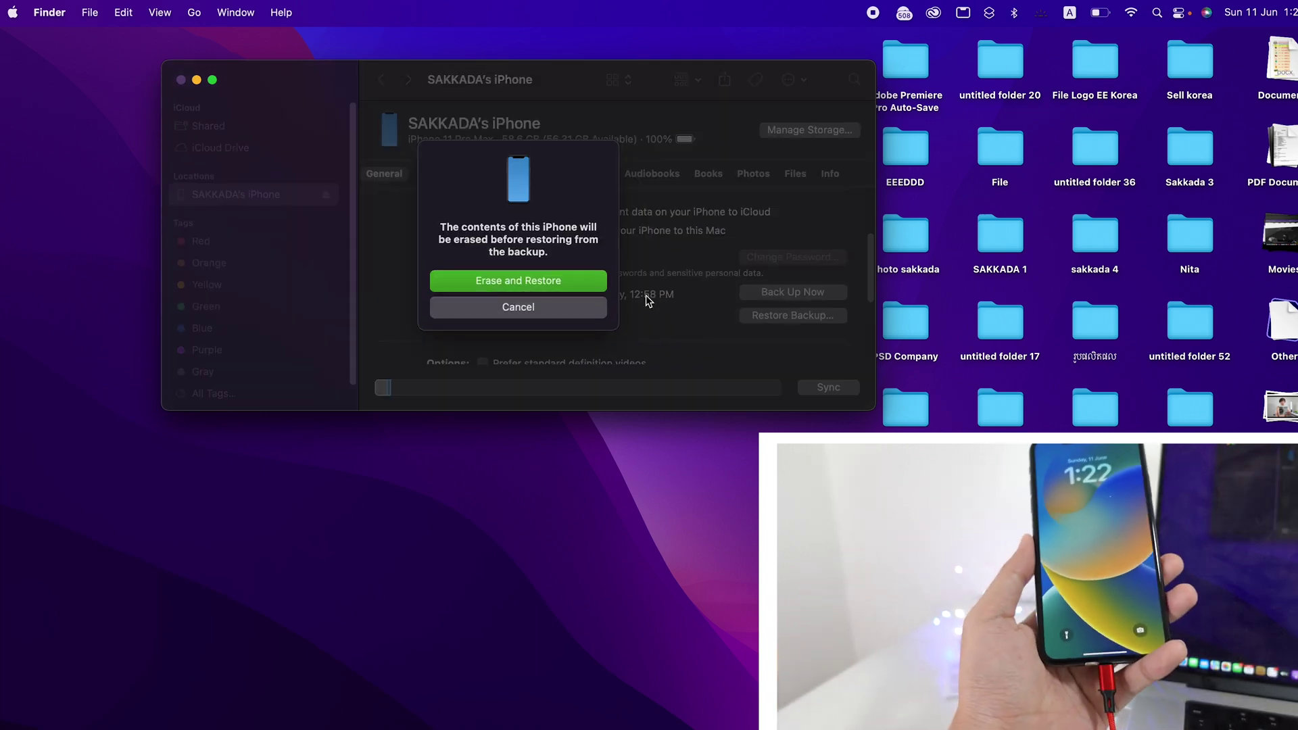
click(559, 280)
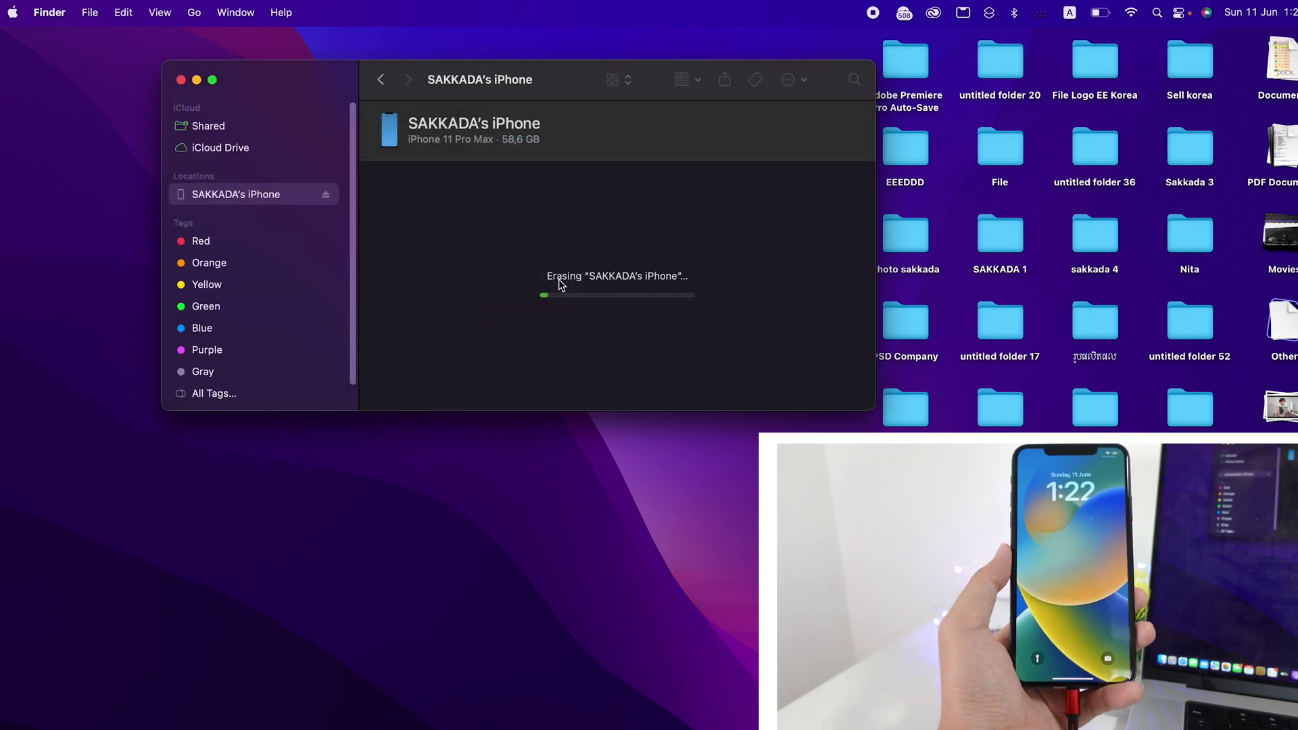